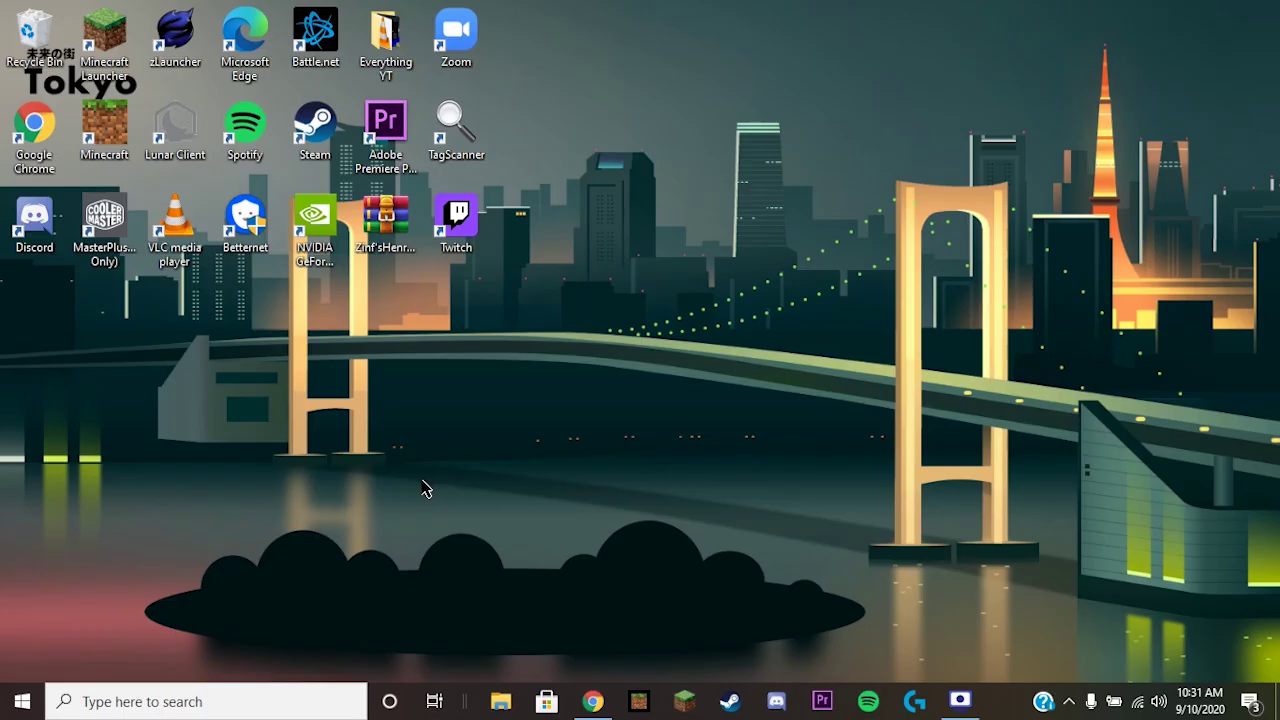
Search Windows for %appdata% to bring up the Roaming folder as best match.
{"action": "left_click", "coordinate": [221, 704]}
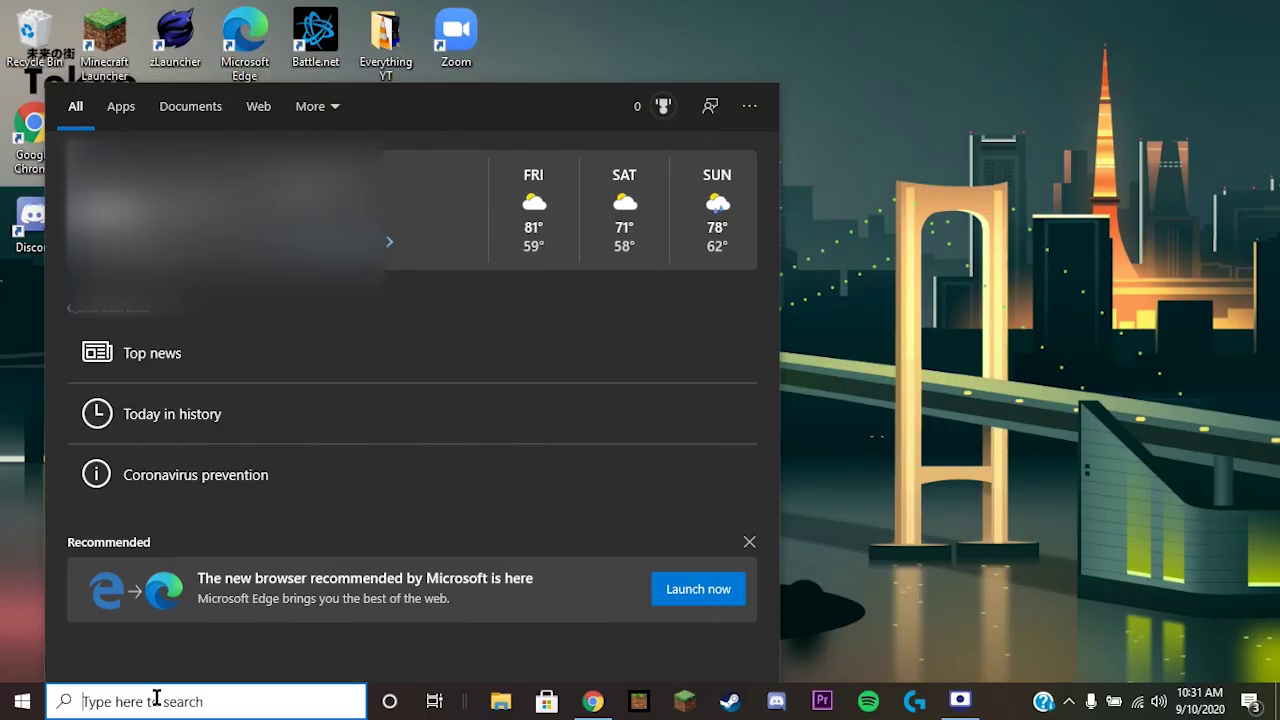
{"action": "type", "text": "%appdata%"}
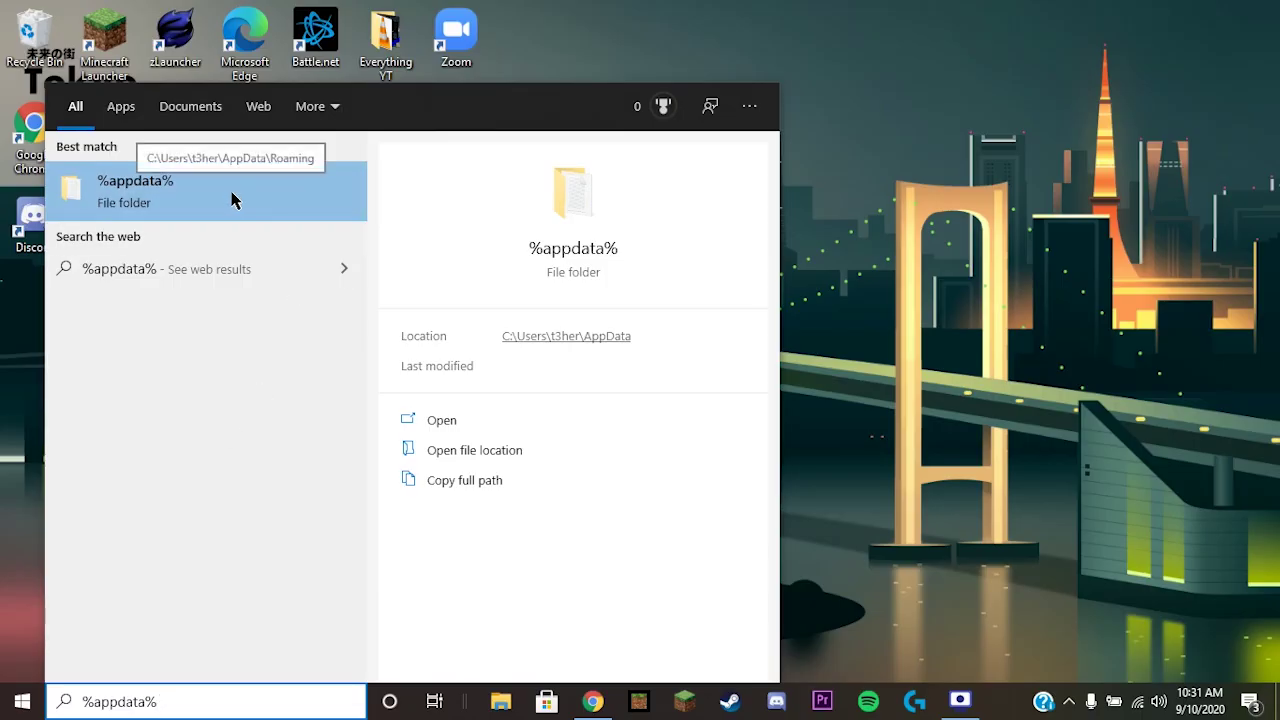
Open the %appdata% folder, go up to AppData and enter Local.
{"action": "left_click", "coordinate": [233, 197]}
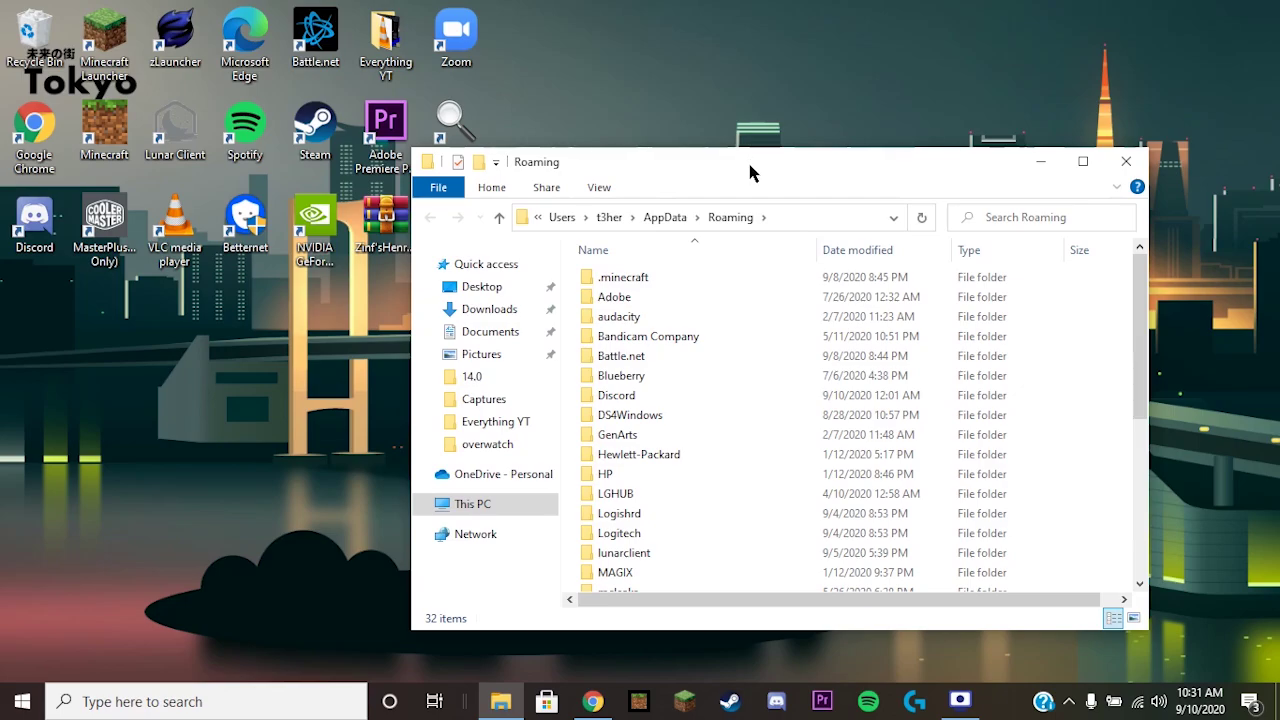
{"action": "mouse_move", "coordinate": [684, 280]}
{"action": "left_click", "coordinate": [665, 220]}
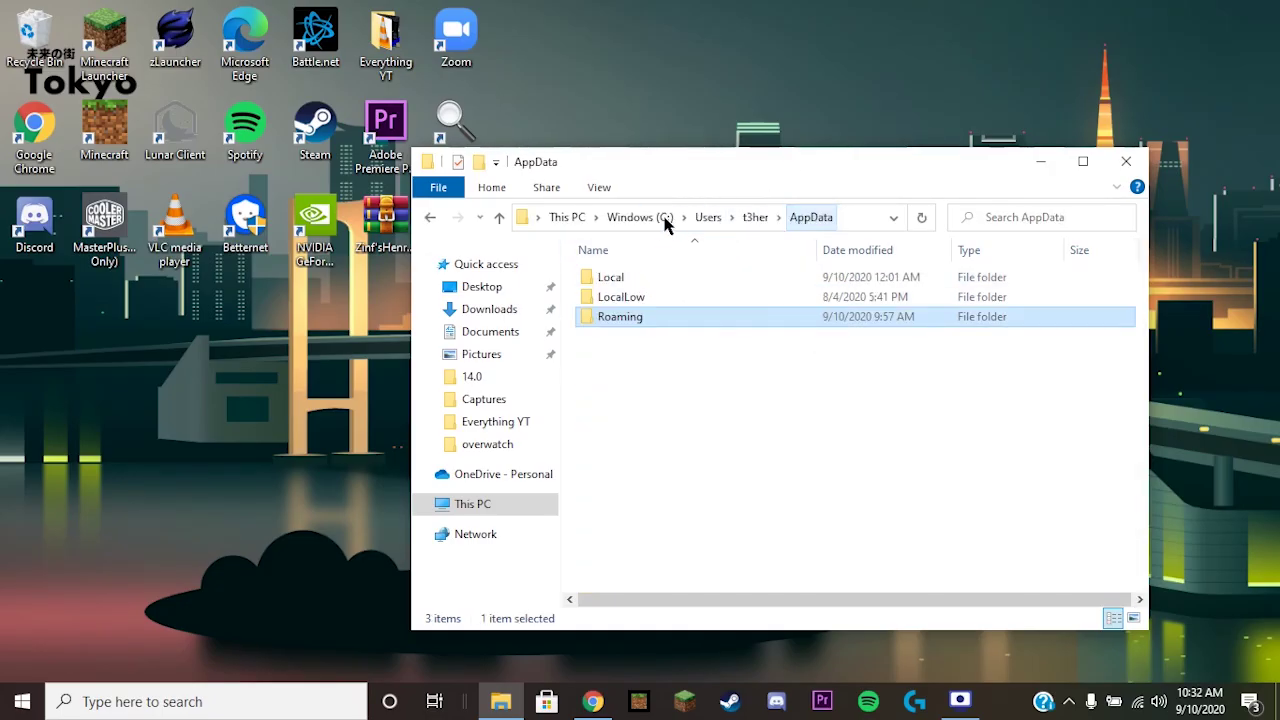
{"action": "double_click", "coordinate": [676, 276]}
Open Packages, then the Microsoft.MinecraftUWP_8wekyb3d8bbwe folder.
{"action": "scroll", "coordinate": [657, 400], "scroll_direction": "down", "scroll_amount": 6}
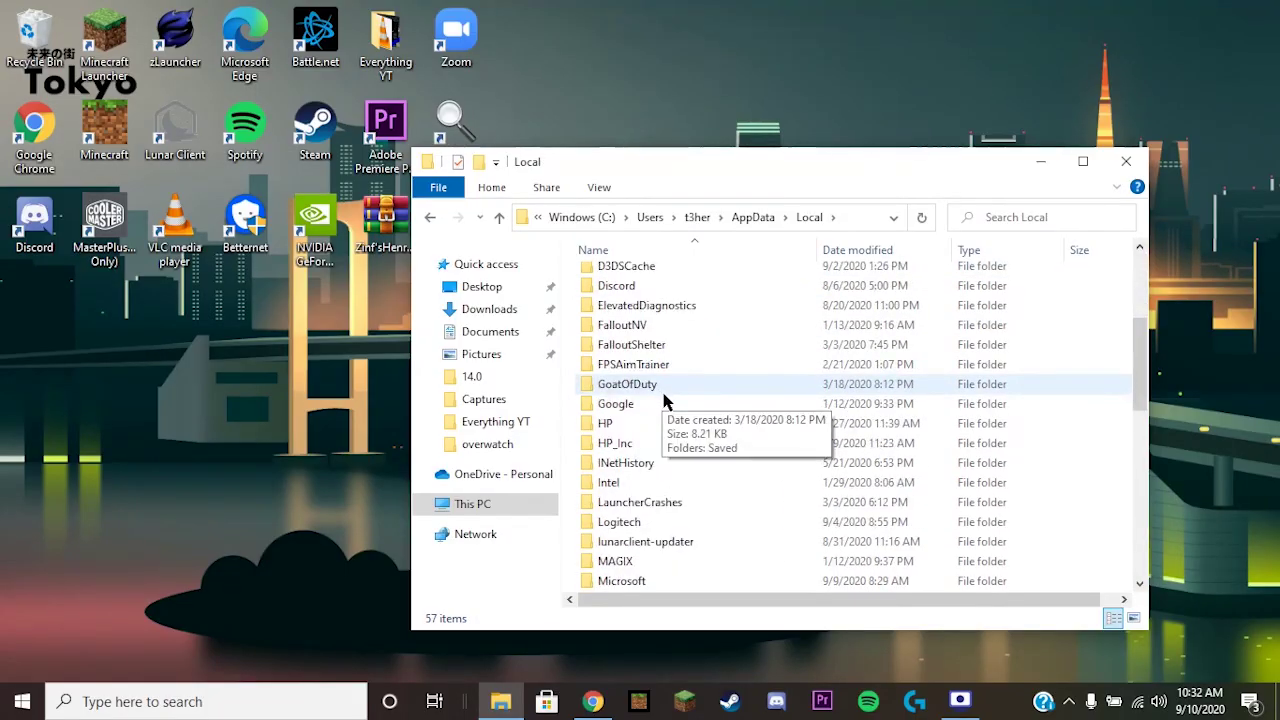
{"action": "scroll", "coordinate": [665, 420], "scroll_direction": "down", "scroll_amount": 1}
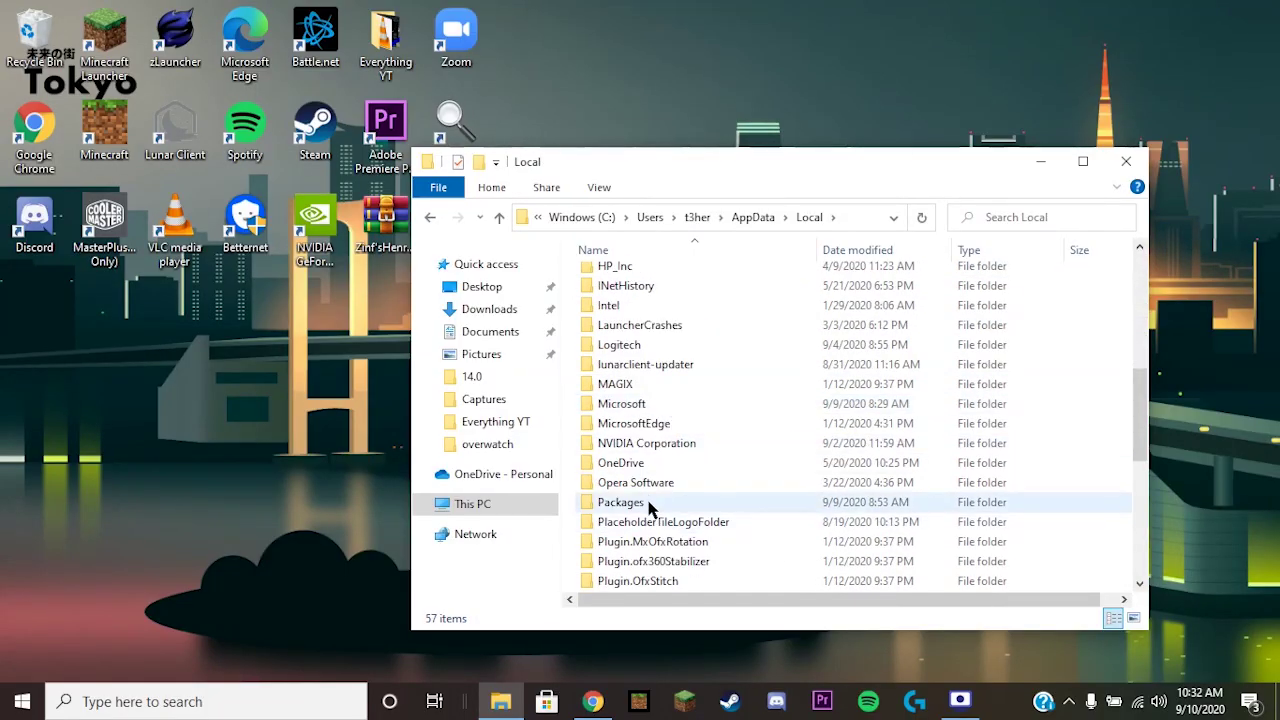
{"action": "double_click", "coordinate": [648, 504]}
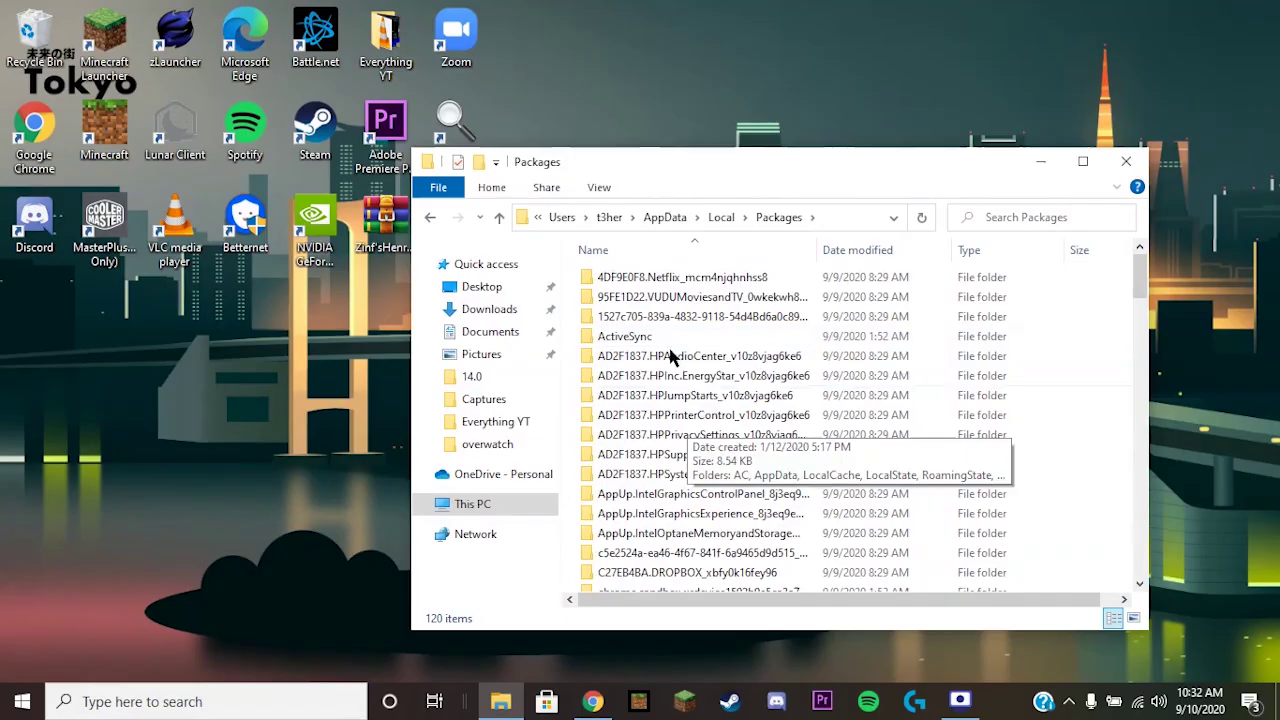
{"action": "scroll", "coordinate": [673, 350], "scroll_direction": "down", "scroll_amount": 1}
{"action": "scroll", "coordinate": [675, 350], "scroll_direction": "down", "scroll_amount": 7}
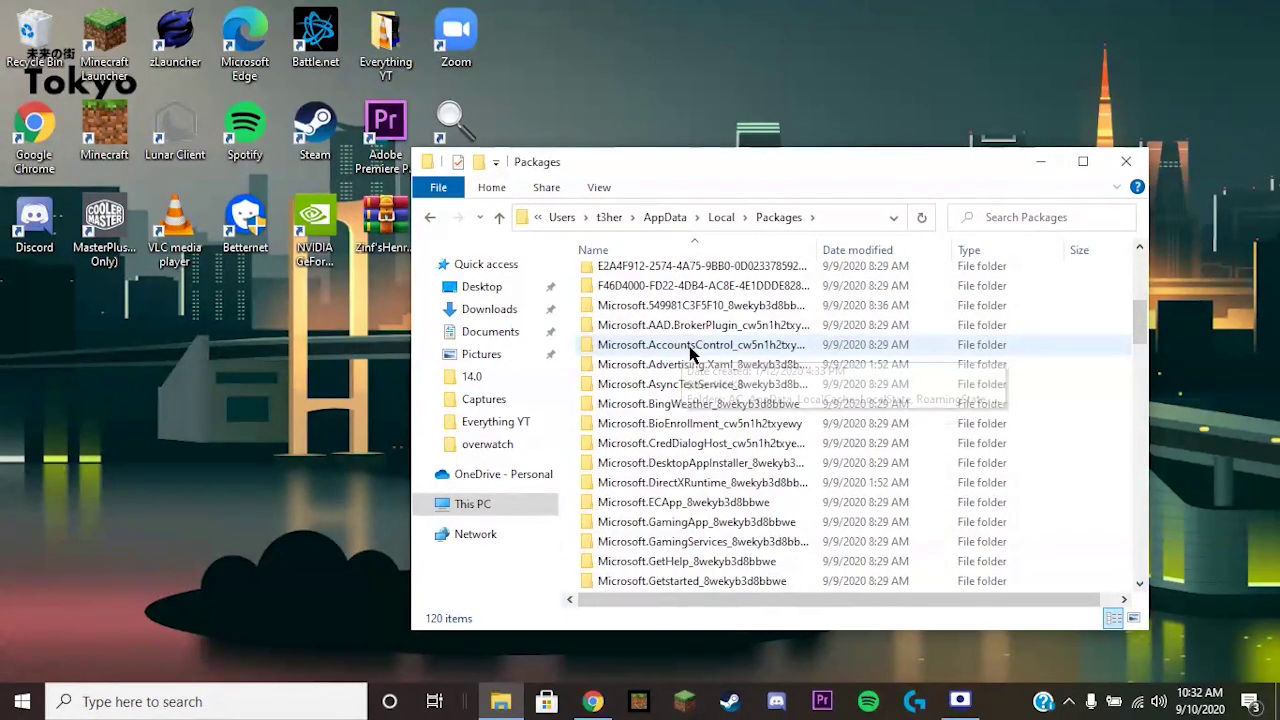
{"action": "scroll", "coordinate": [692, 355], "scroll_direction": "down", "scroll_amount": 3}
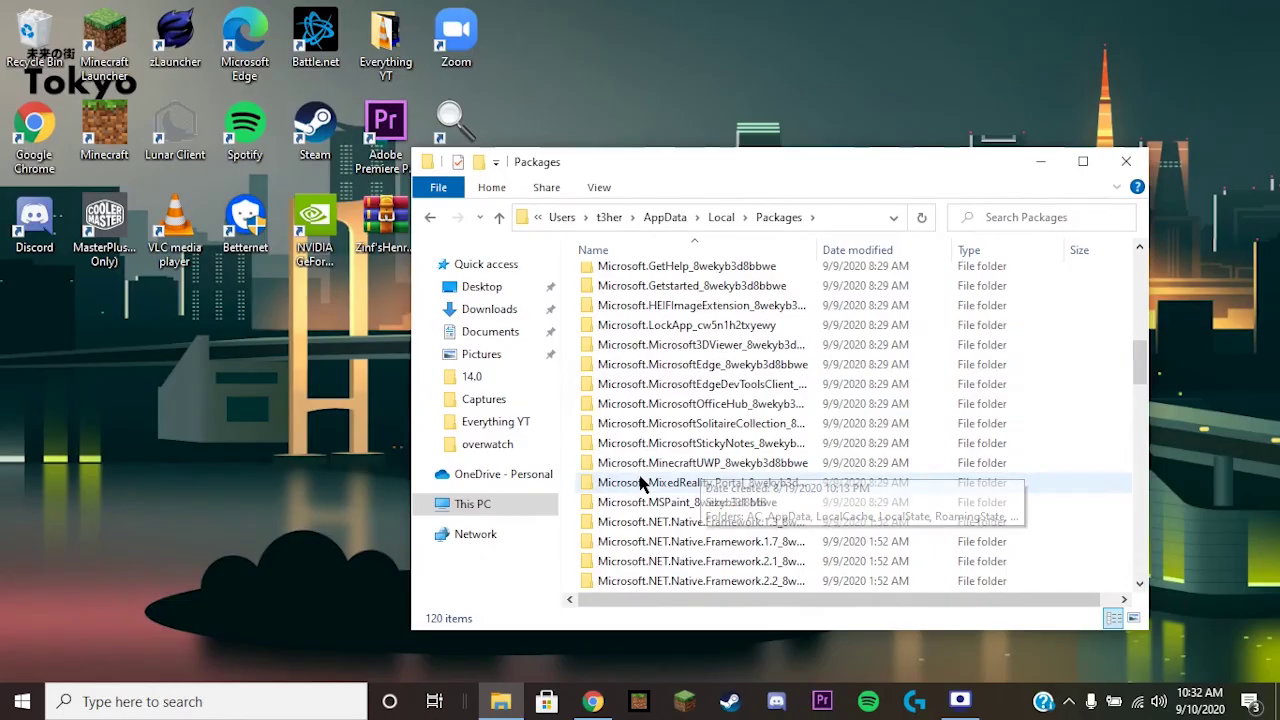
{"action": "double_click", "coordinate": [726, 468]}
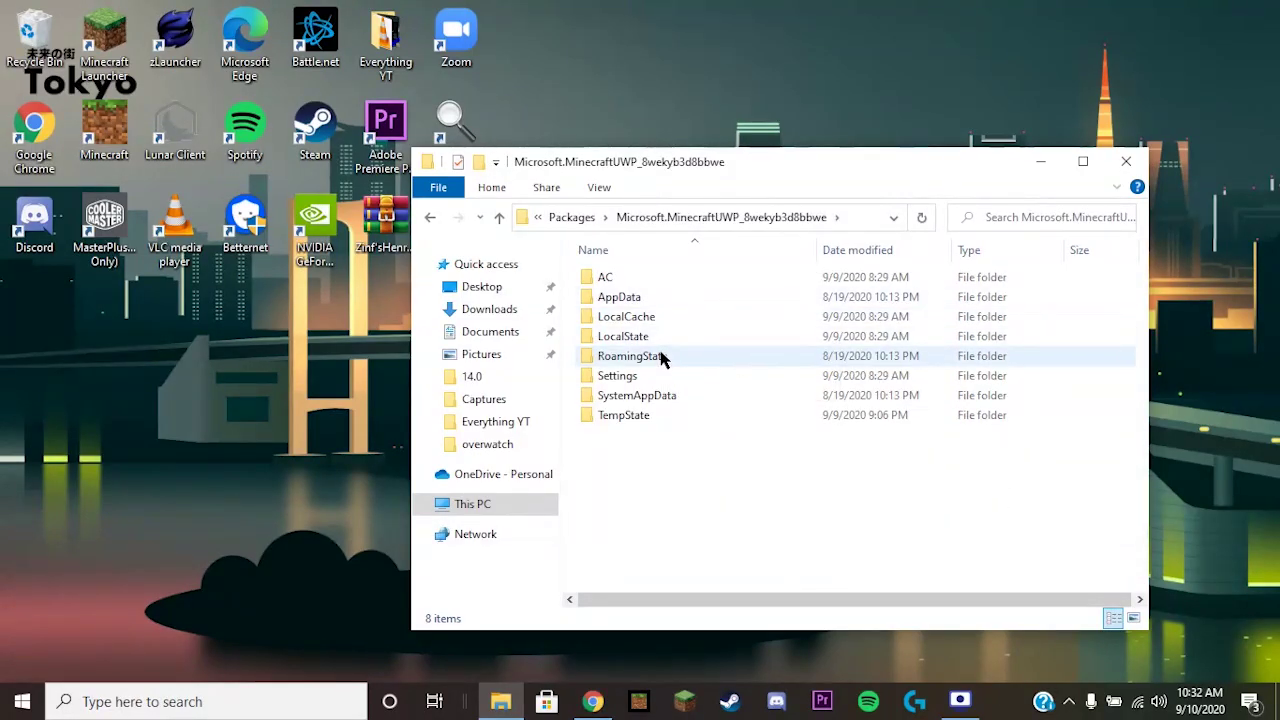
Go through LocalState, games and com.mojang into resource_packs.
{"action": "double_click", "coordinate": [666, 338]}
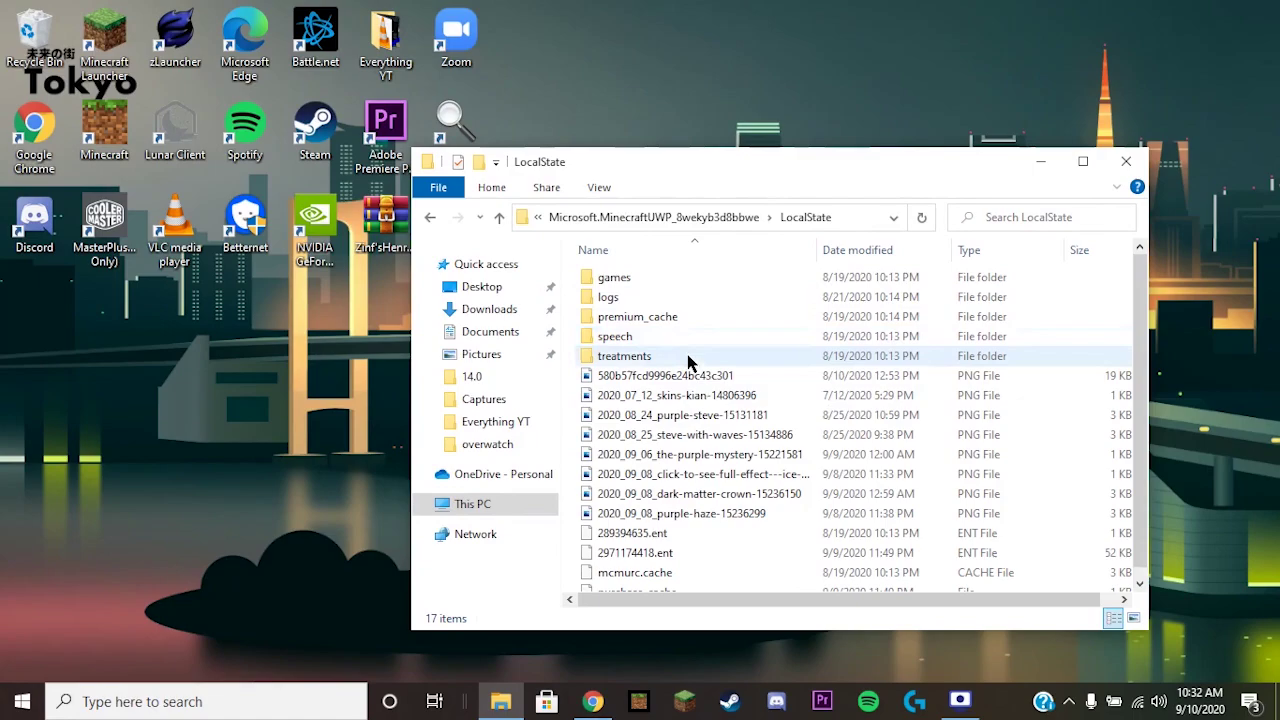
{"action": "double_click", "coordinate": [686, 278]}
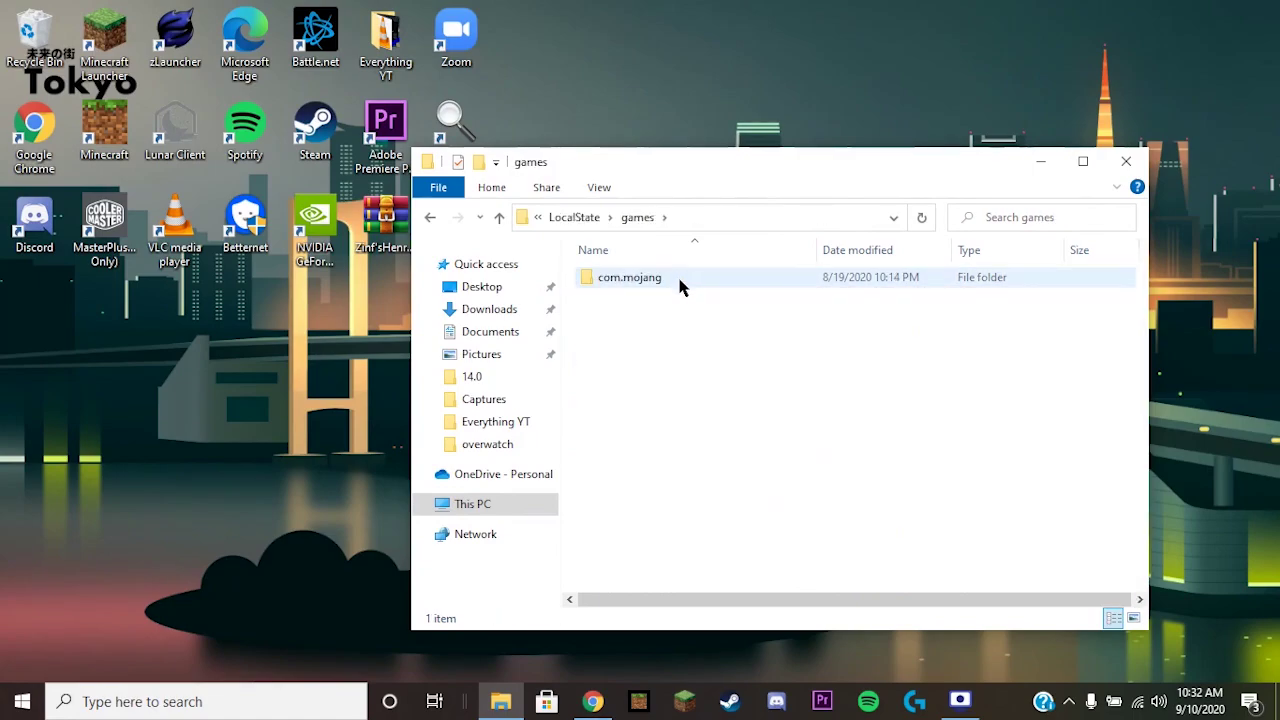
{"action": "double_click", "coordinate": [680, 282]}
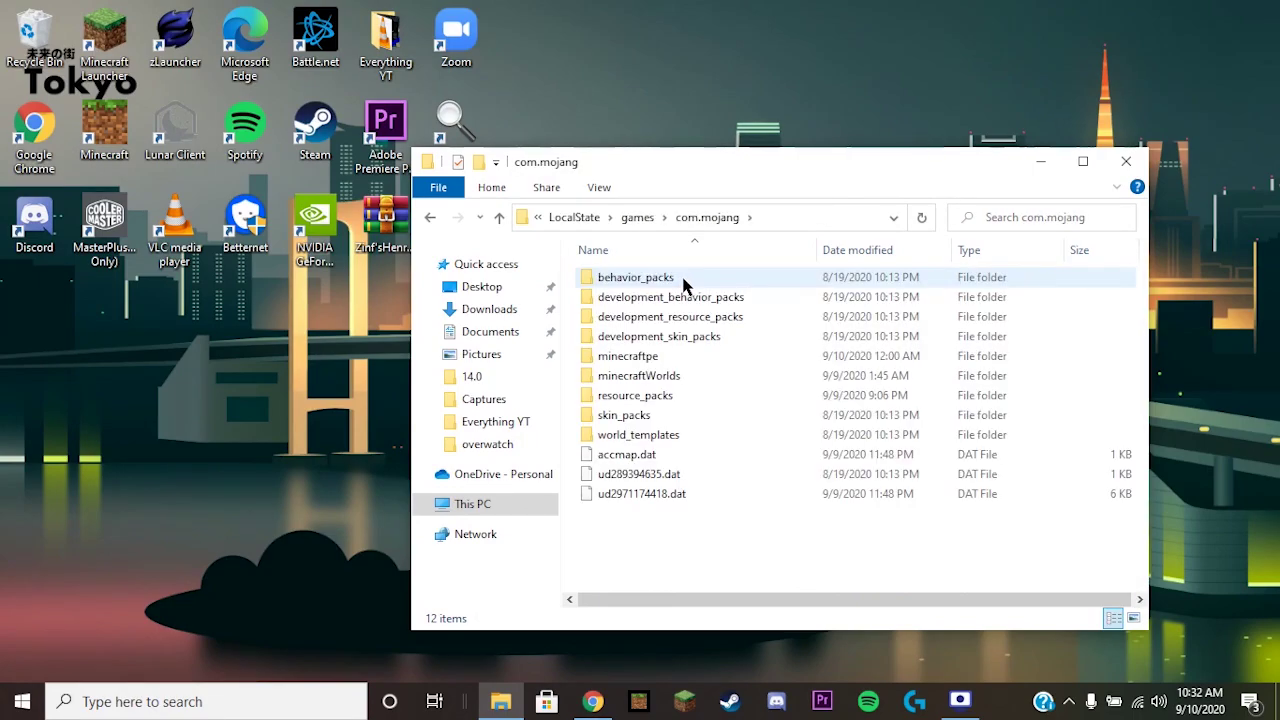
{"action": "double_click", "coordinate": [660, 397]}
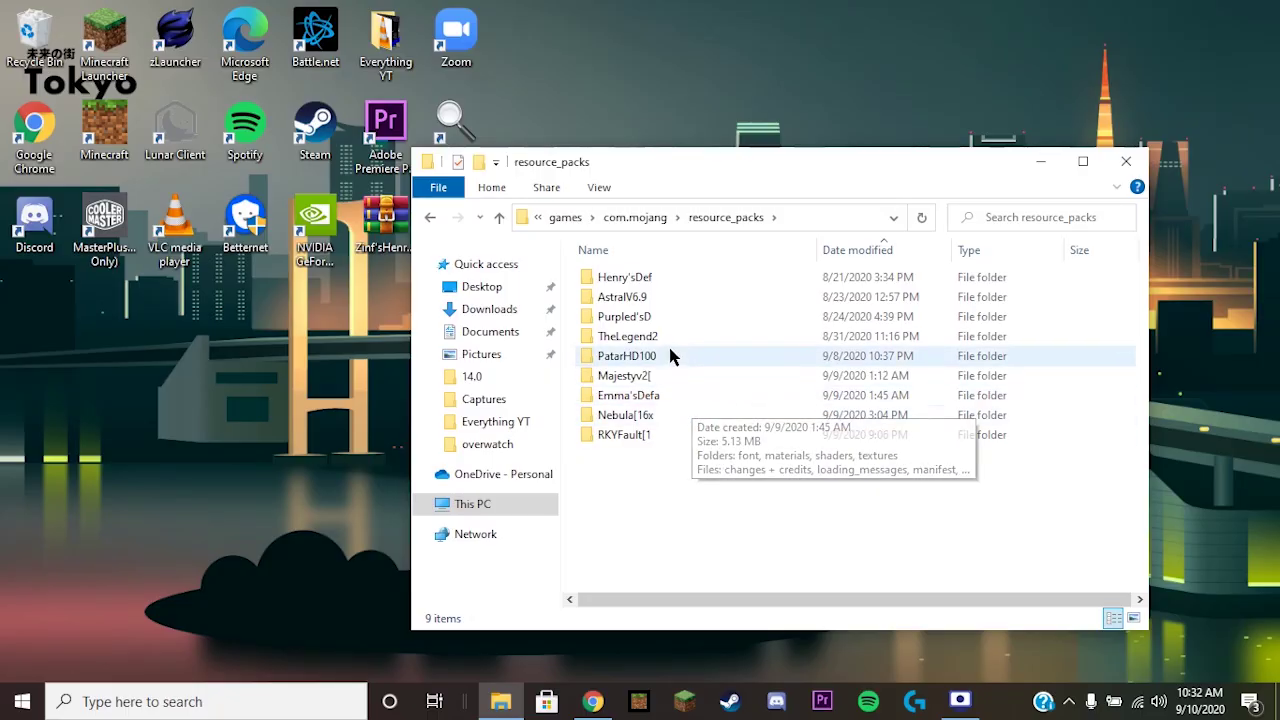
Open the Purpled'sD pack, then its textures and gui folders.
{"action": "double_click", "coordinate": [660, 318]}
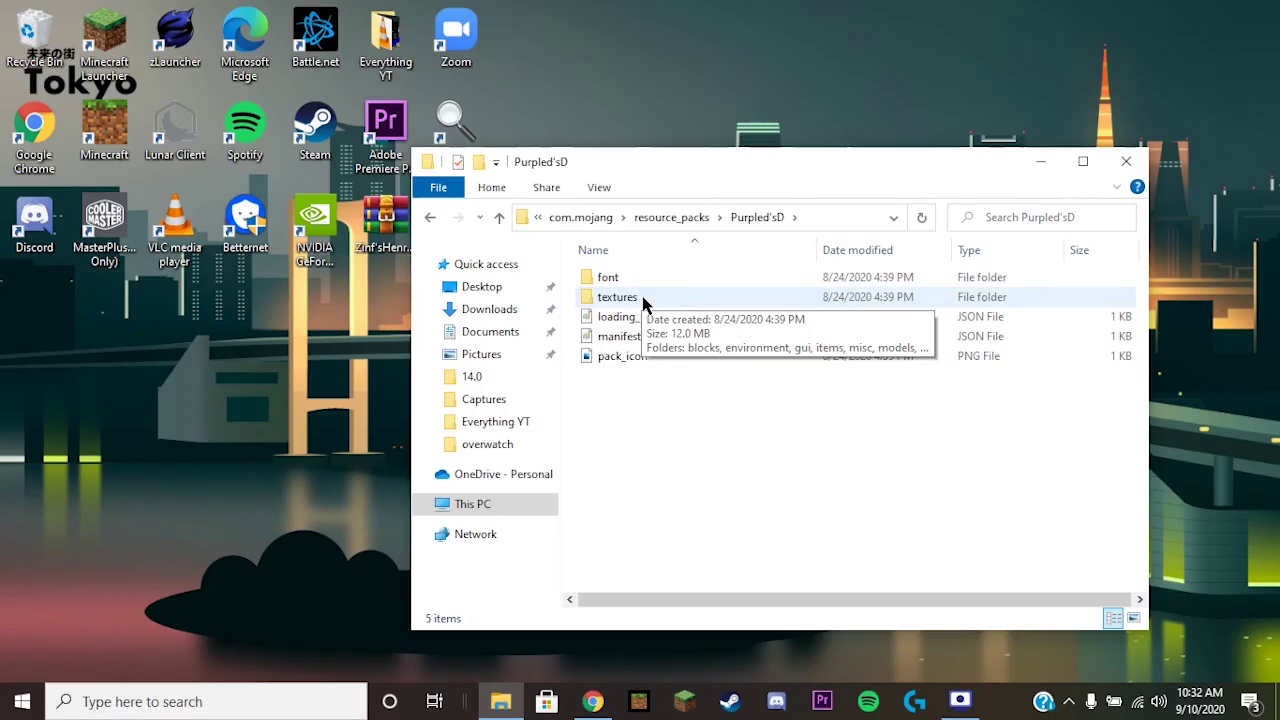
{"action": "left_click", "coordinate": [643, 303]}
{"action": "left_click", "coordinate": [645, 303]}
{"action": "double_click", "coordinate": [709, 303]}
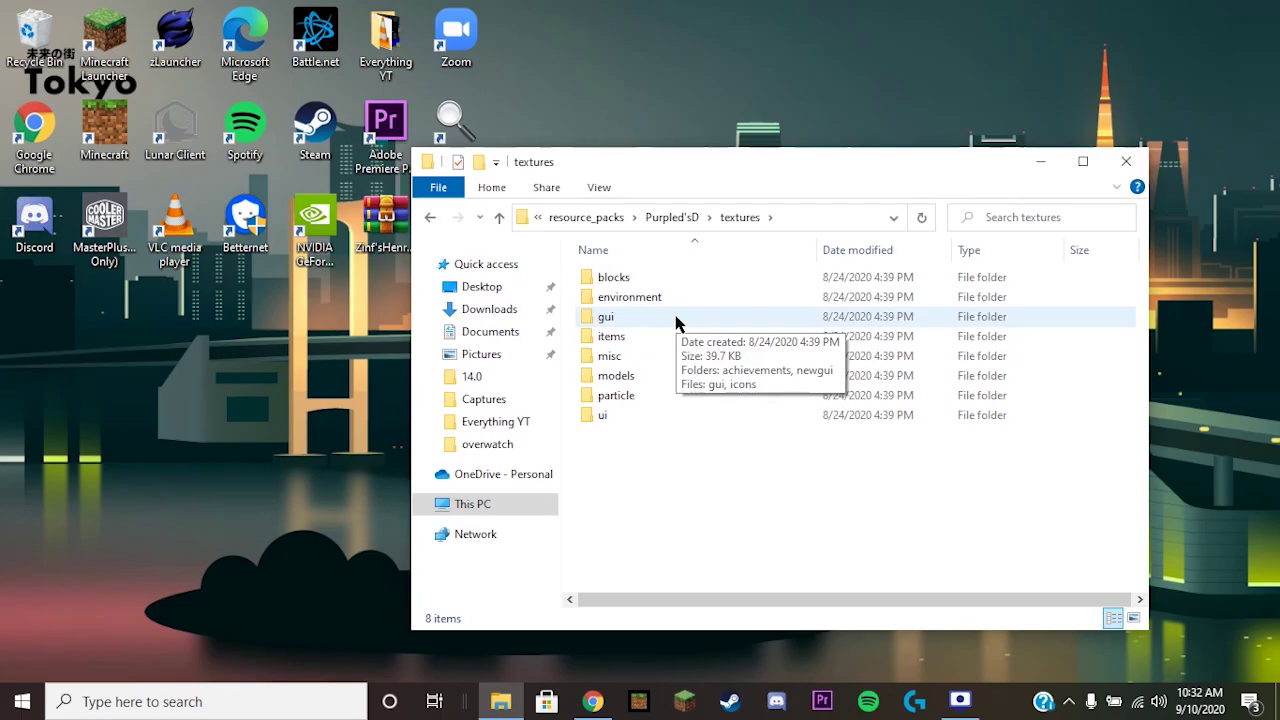
{"action": "double_click", "coordinate": [676, 320]}
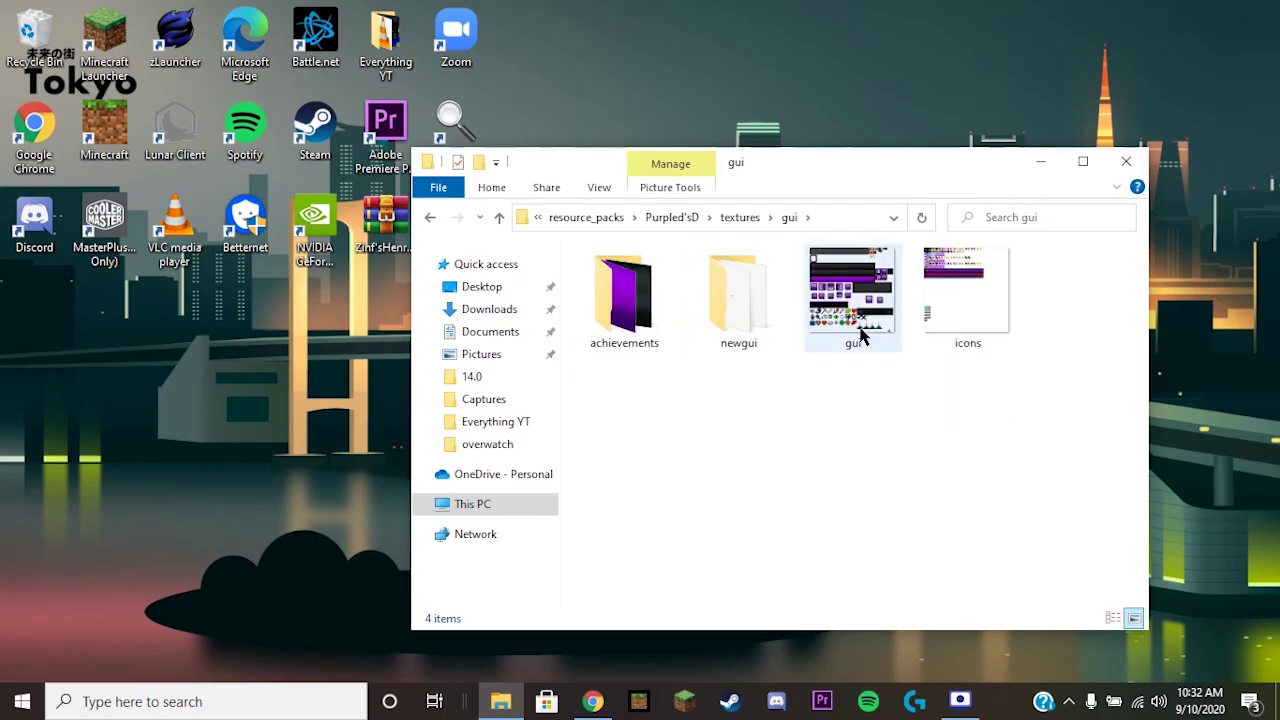
Open icons.png from the gui folder with Edit with Paint 3D.
{"action": "right_click", "coordinate": [978, 295]}
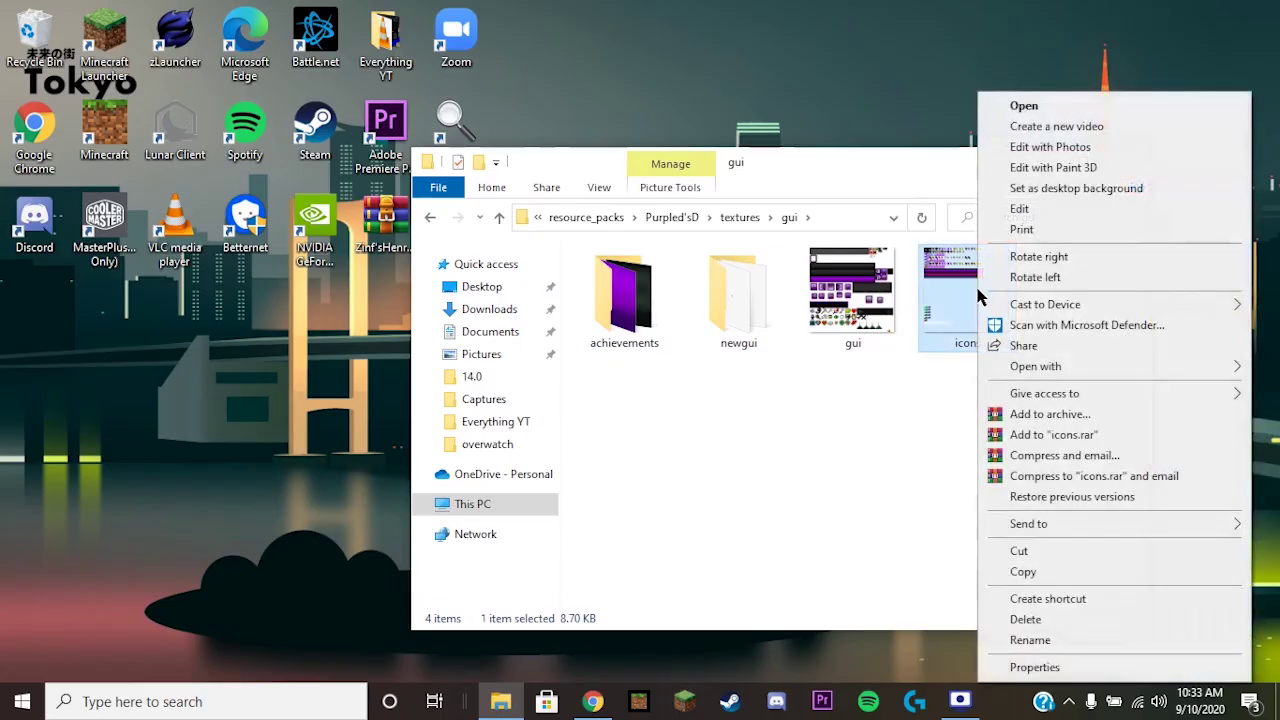
{"action": "left_click", "coordinate": [1051, 170]}
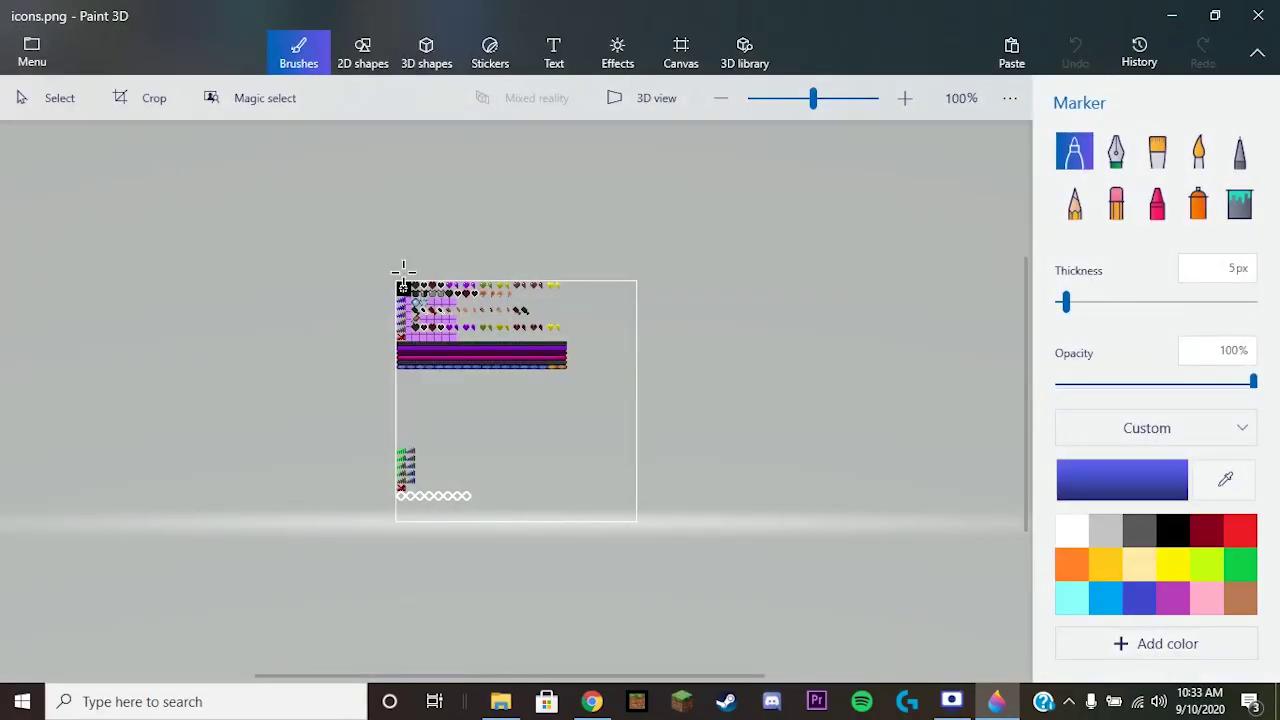
Zoom the canvas to 3200% on the top-left crosshair sprite.
{"action": "scroll", "coordinate": [385, 263], "scroll_direction": "up", "scroll_amount": 4}
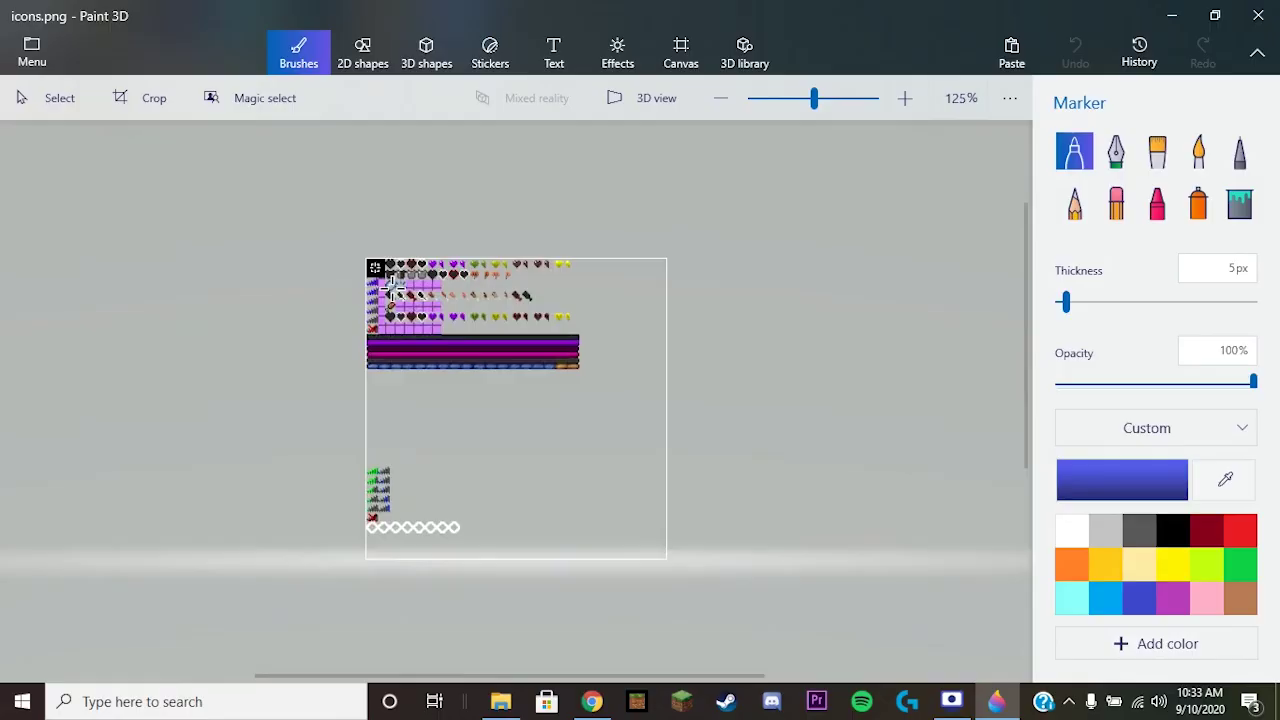
{"action": "scroll", "coordinate": [192, 236], "scroll_direction": "up", "scroll_amount": 8}
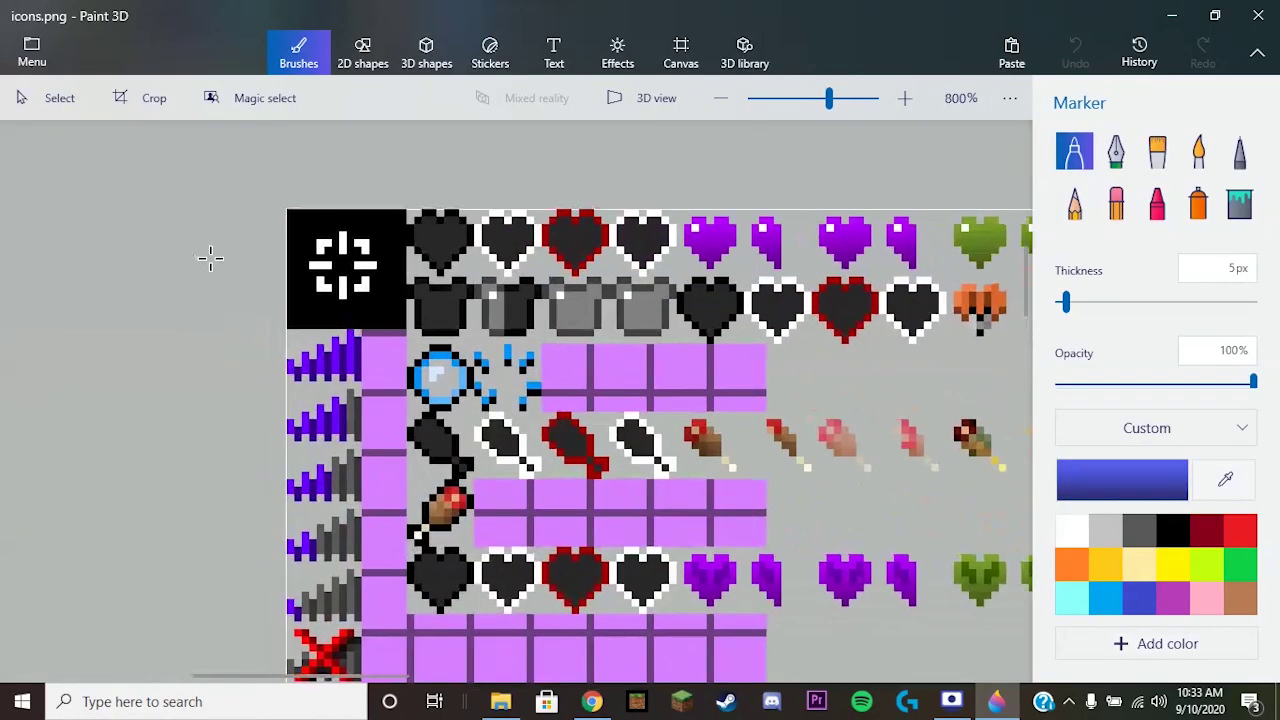
{"action": "scroll", "coordinate": [520, 270], "scroll_direction": "down", "scroll_amount": 4}
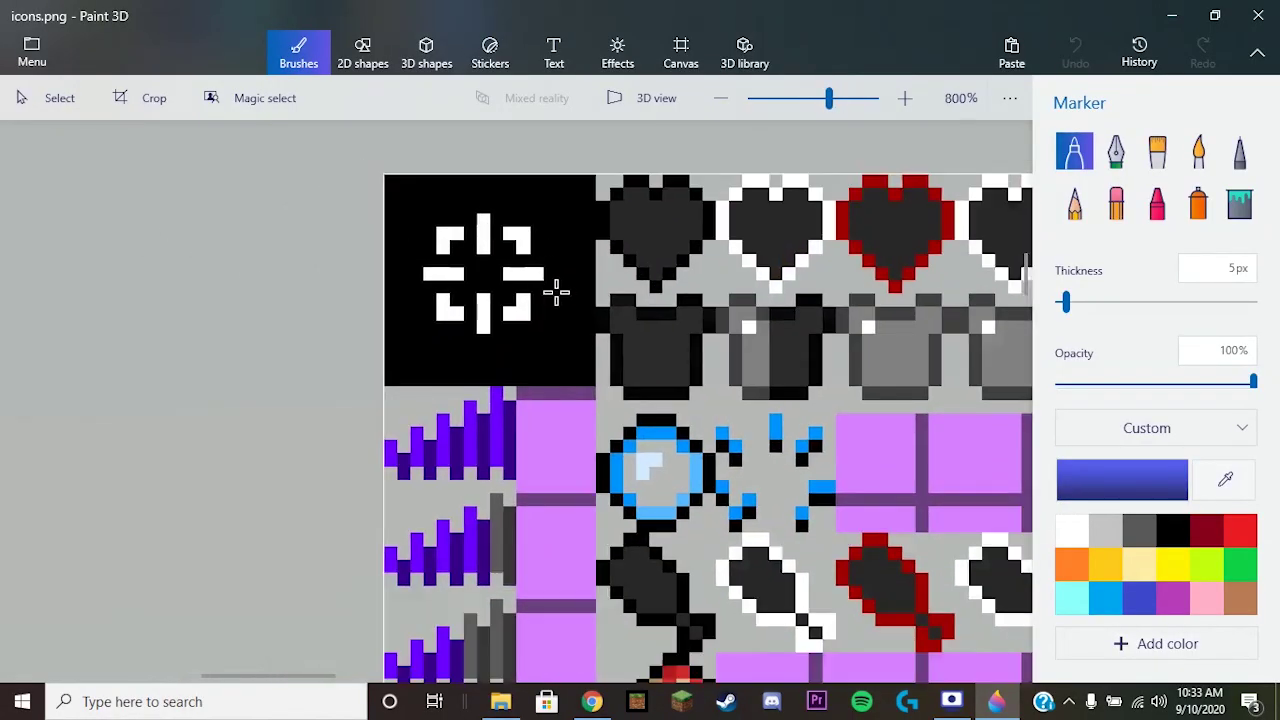
{"action": "scroll", "coordinate": [502, 280], "scroll_direction": "up", "scroll_amount": 2}
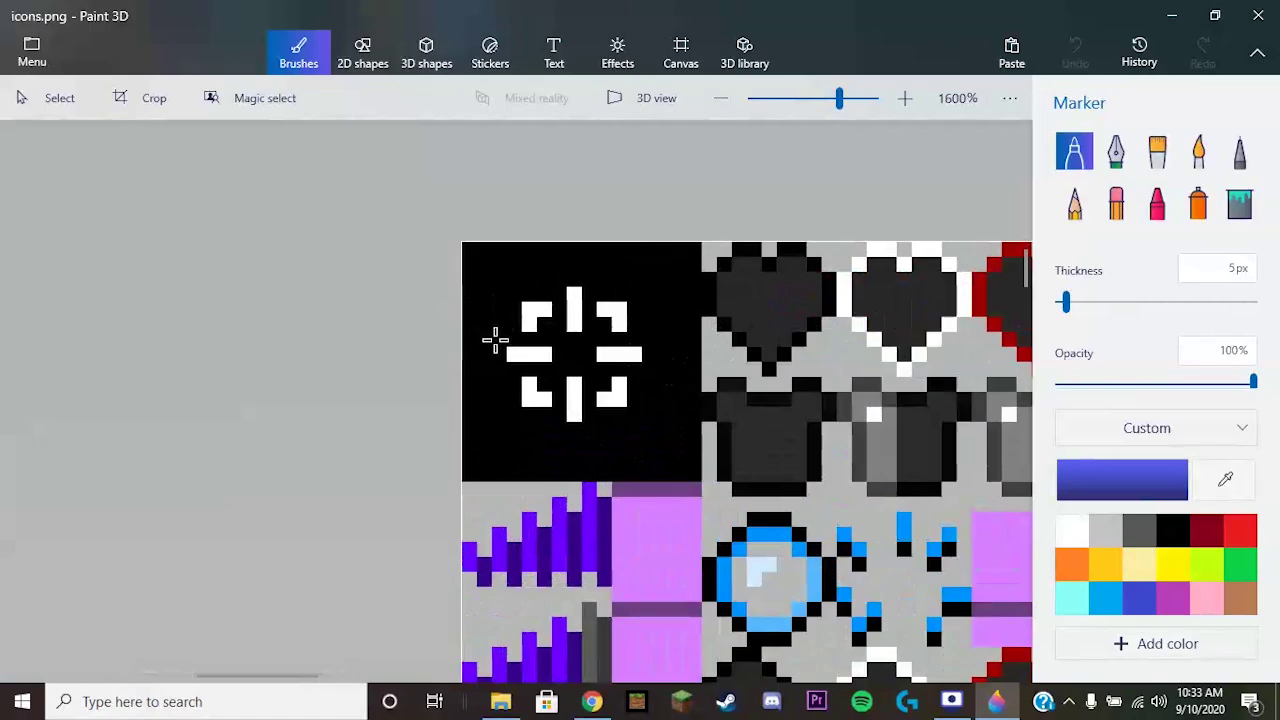
{"action": "scroll", "coordinate": [531, 345], "scroll_direction": "up", "scroll_amount": 1}
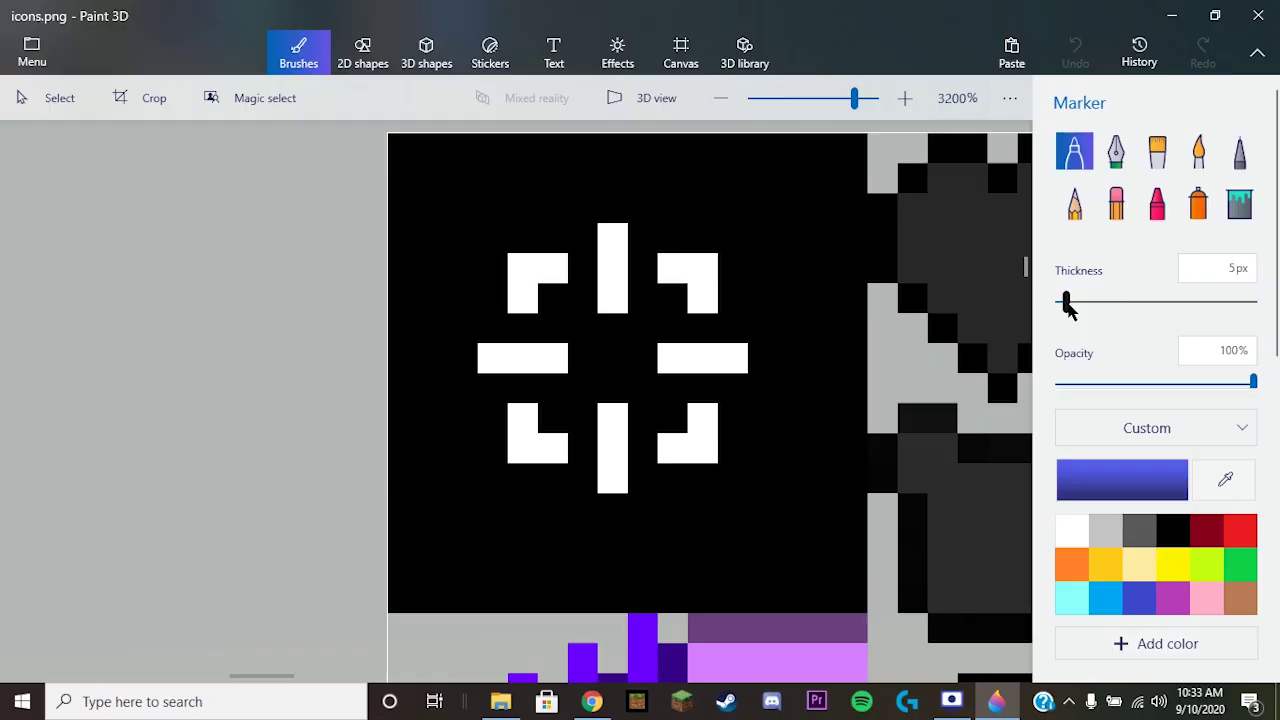
Set the Marker to 1px thickness and eyedrop black from the crosshair background.
{"action": "left_click_drag", "start_coordinate": [1067, 304], "coordinate": [1037, 300]}
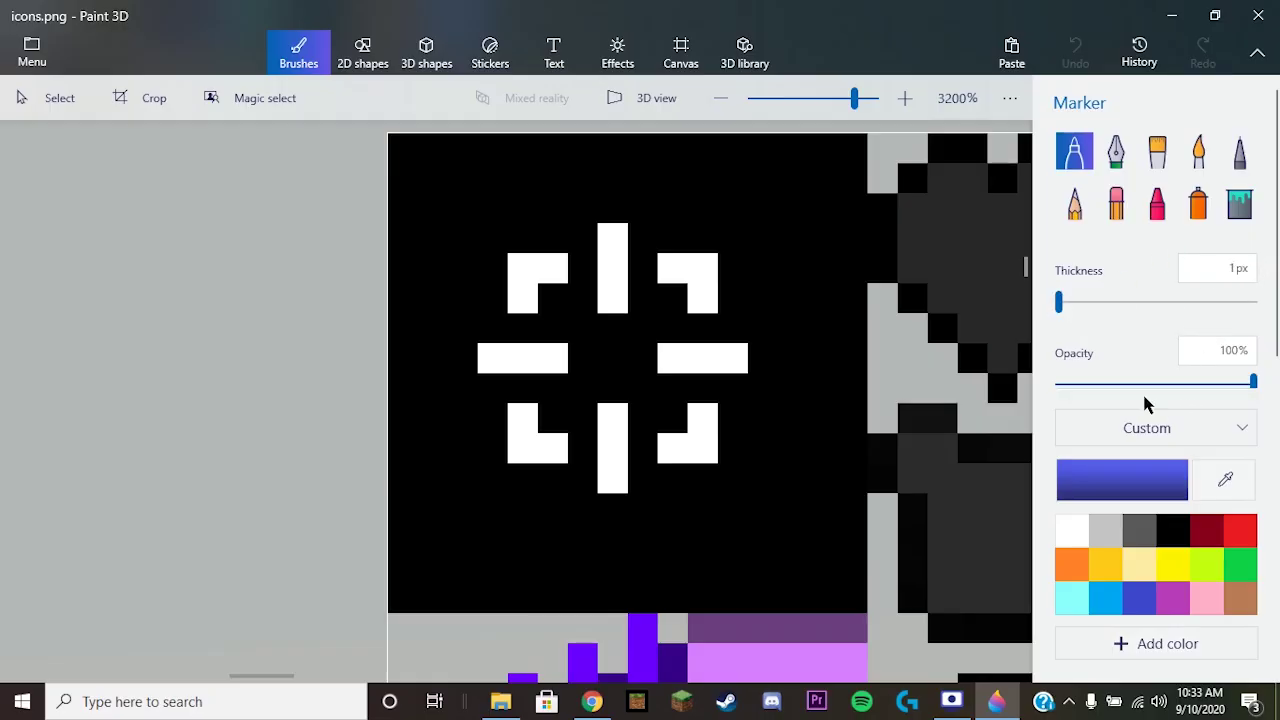
{"action": "left_click", "coordinate": [1231, 485]}
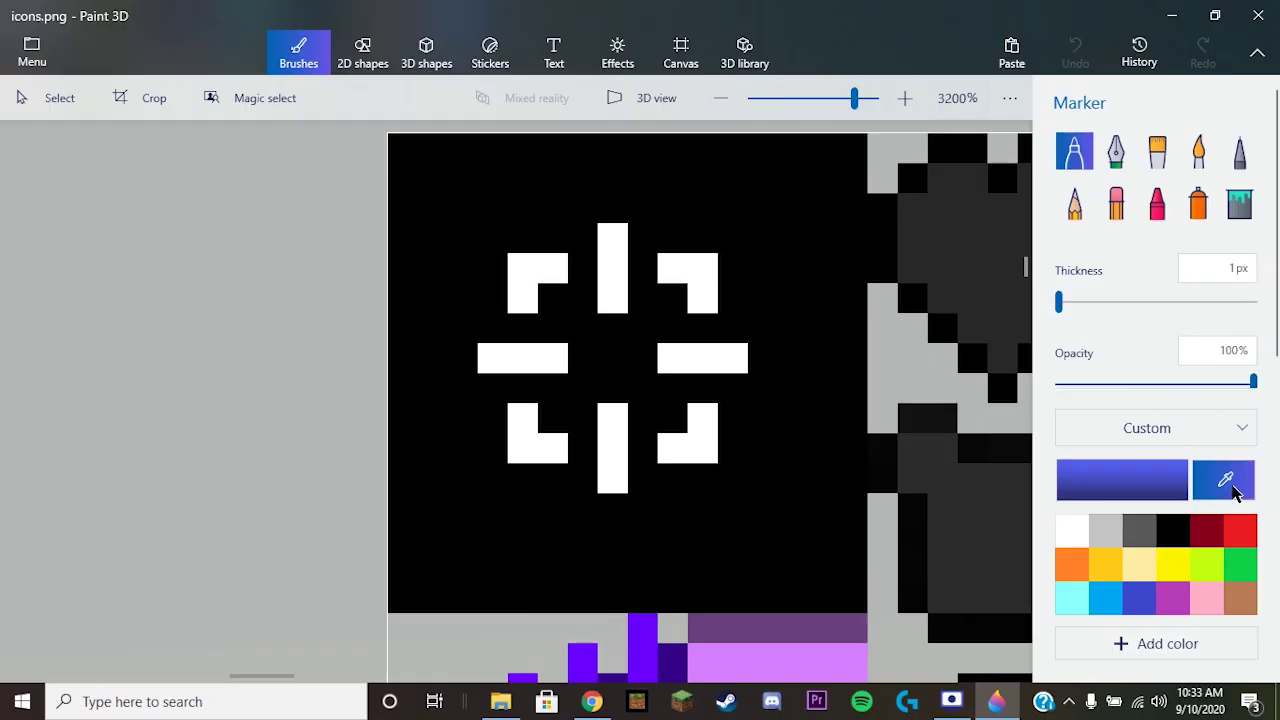
{"action": "left_click", "coordinate": [767, 225]}
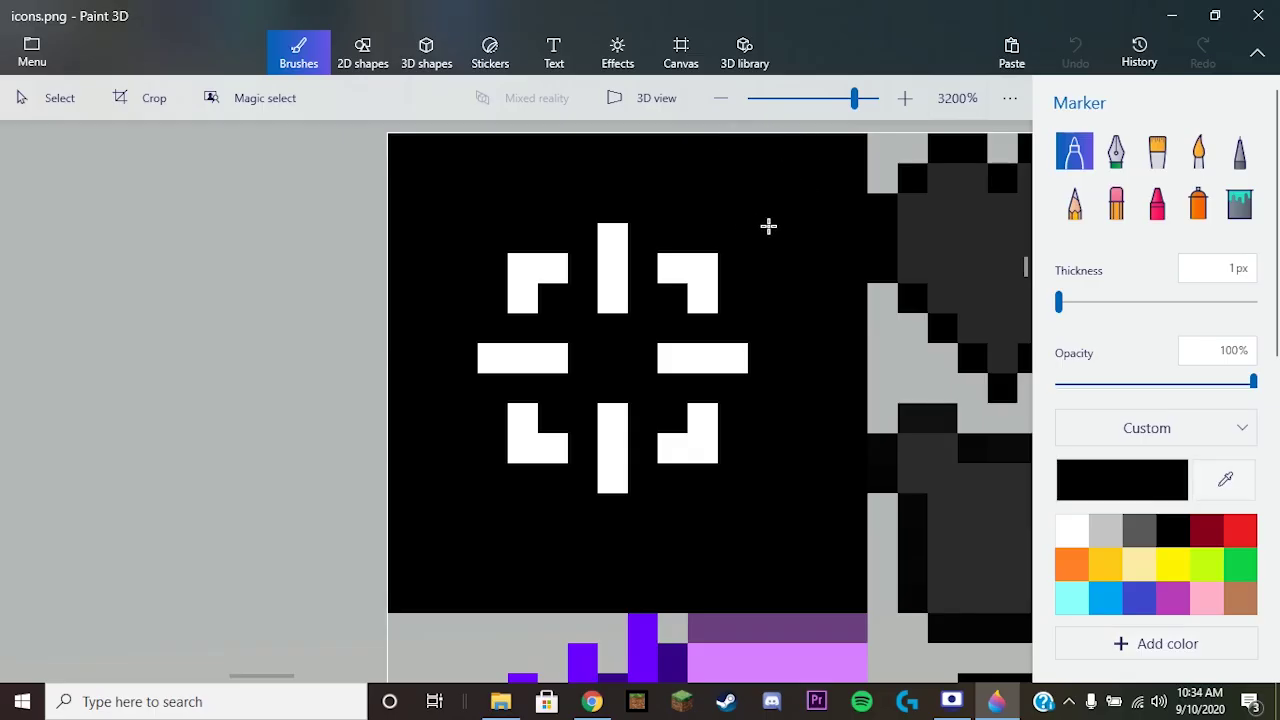
Paint the lower-right and other three white L-shaped corner blocks black.
{"action": "left_click", "coordinate": [700, 418]}
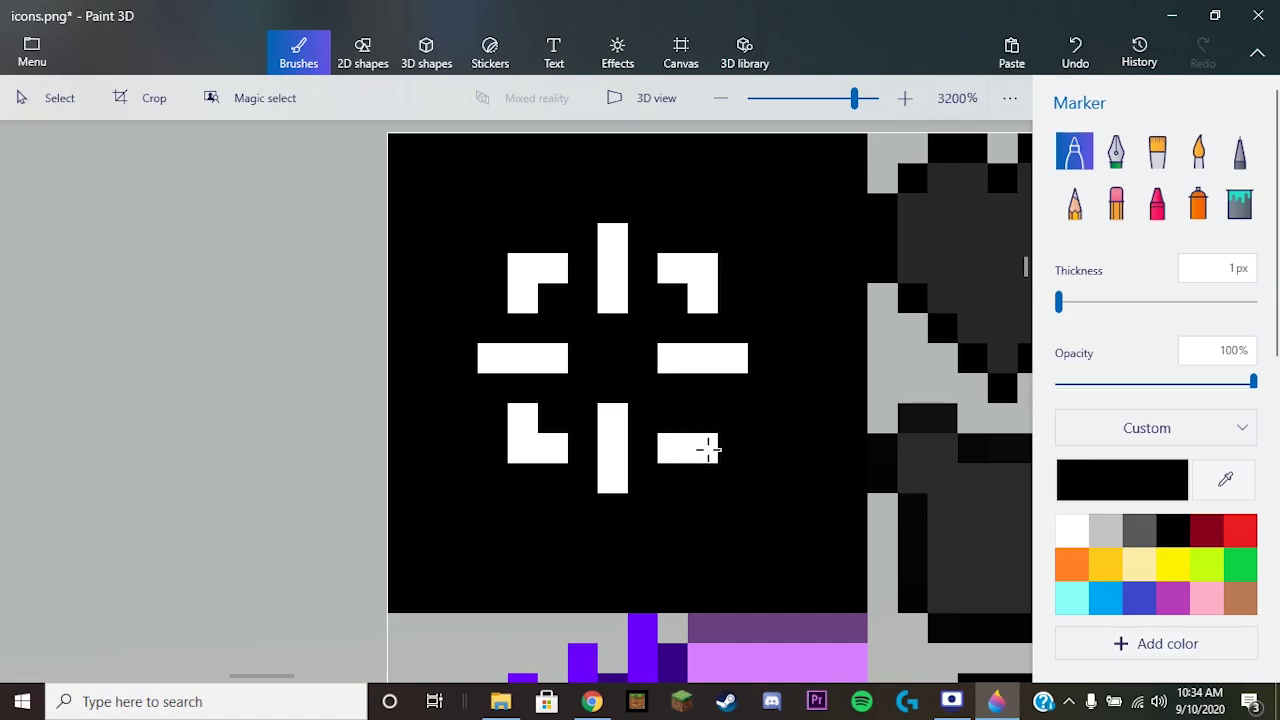
{"action": "left_click", "coordinate": [703, 447]}
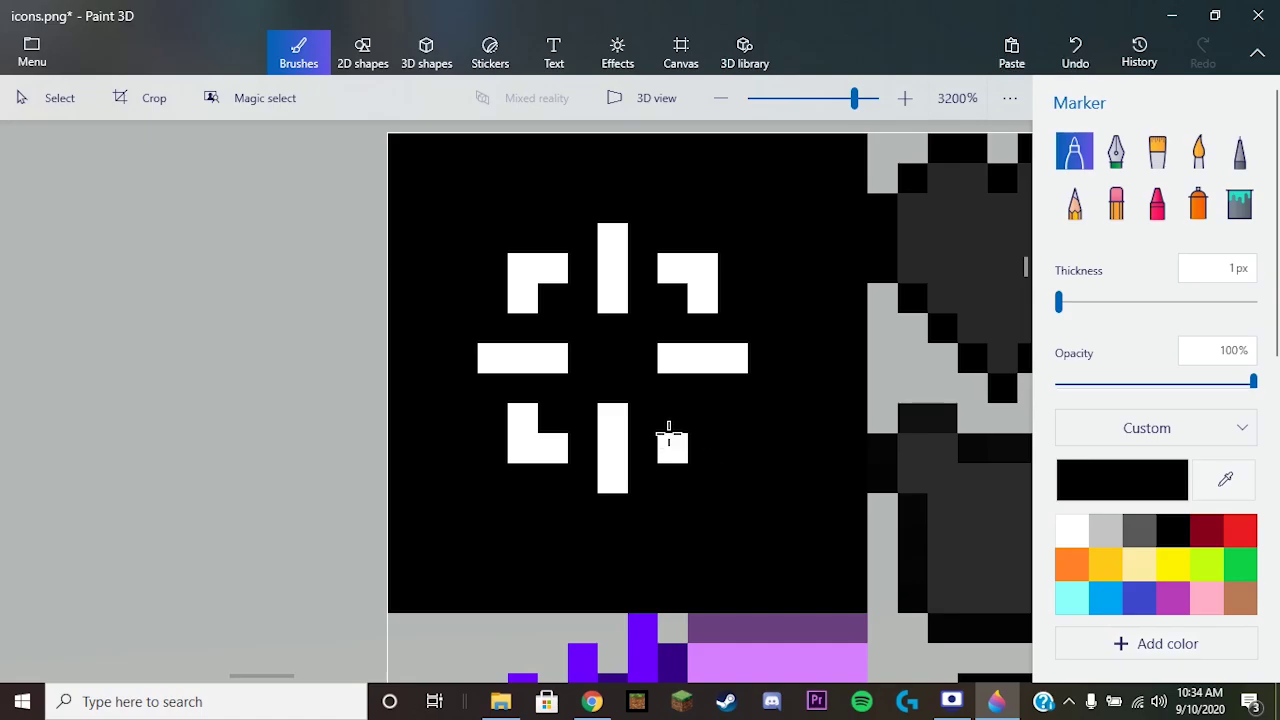
{"action": "left_click", "coordinate": [678, 447]}
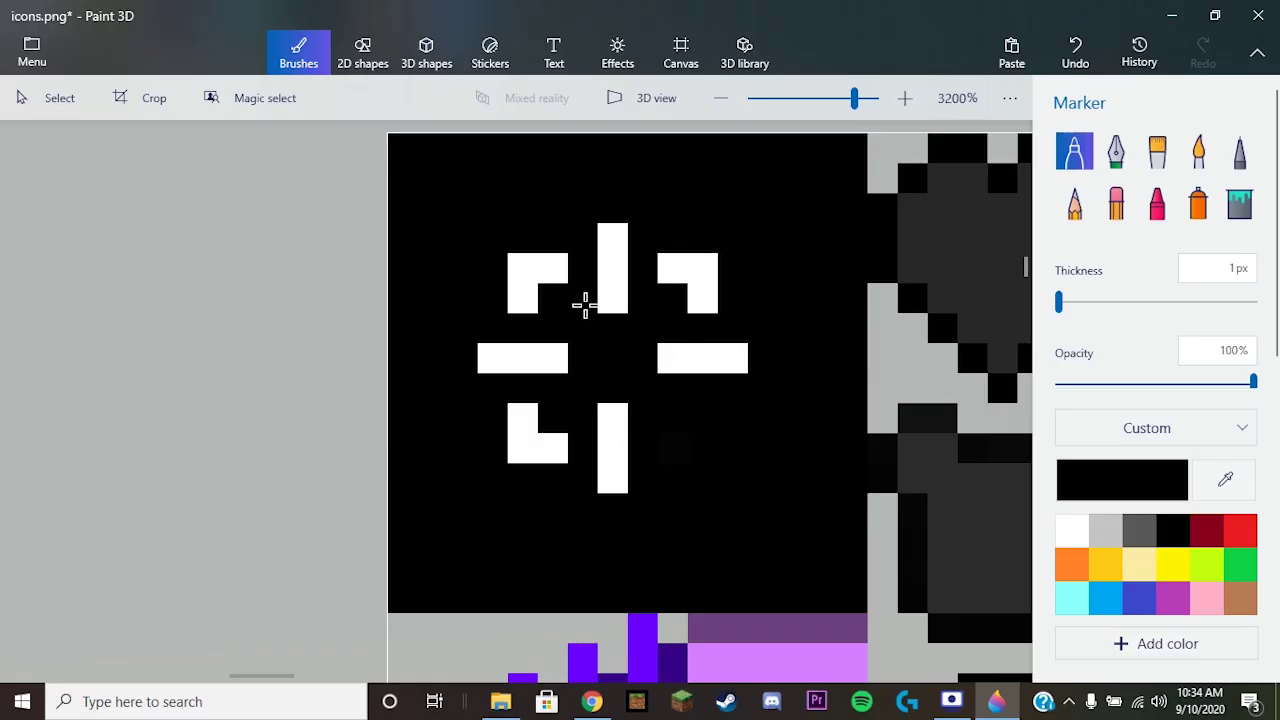
{"action": "mouse_move", "coordinate": [585, 305]}
{"action": "left_mouse_down"}
{"action": "mouse_move", "coordinate": [563, 443]}
{"action": "mouse_move", "coordinate": [750, 519]}
{"action": "left_mouse_up"}
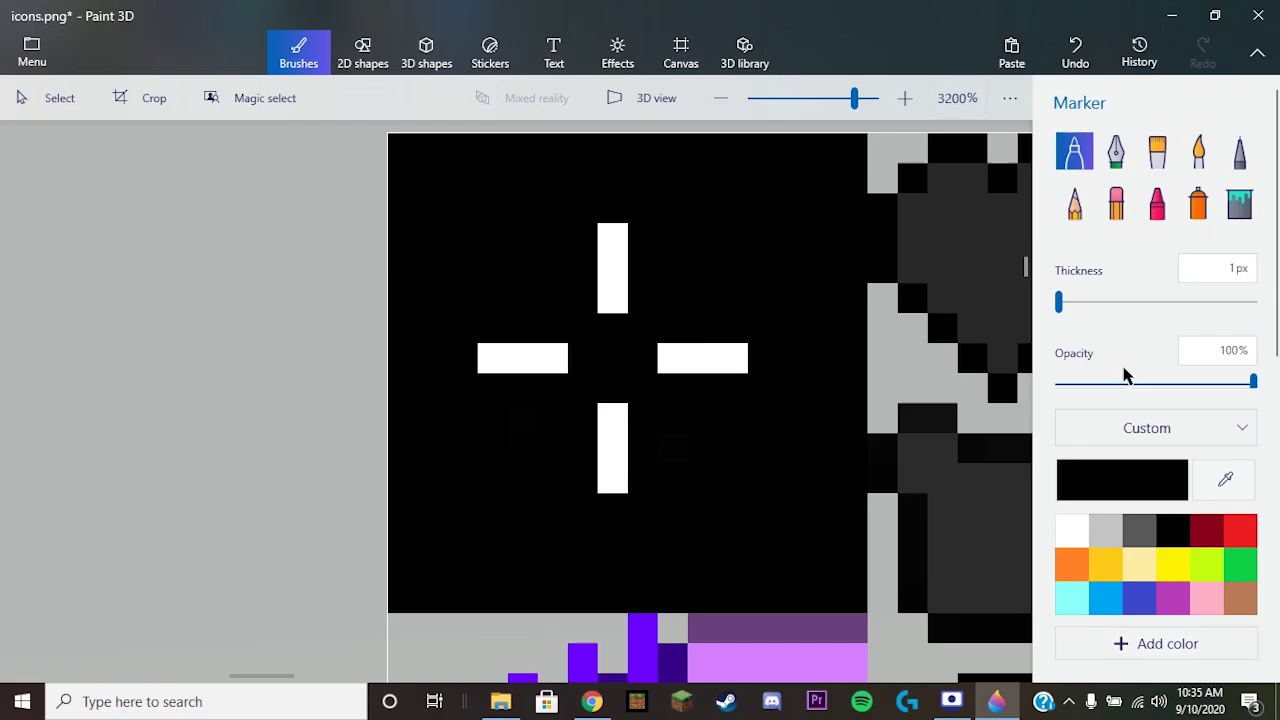
Eyedrop white from a crosshair arm and paint the centre pixel white.
{"action": "left_click", "coordinate": [1227, 480]}
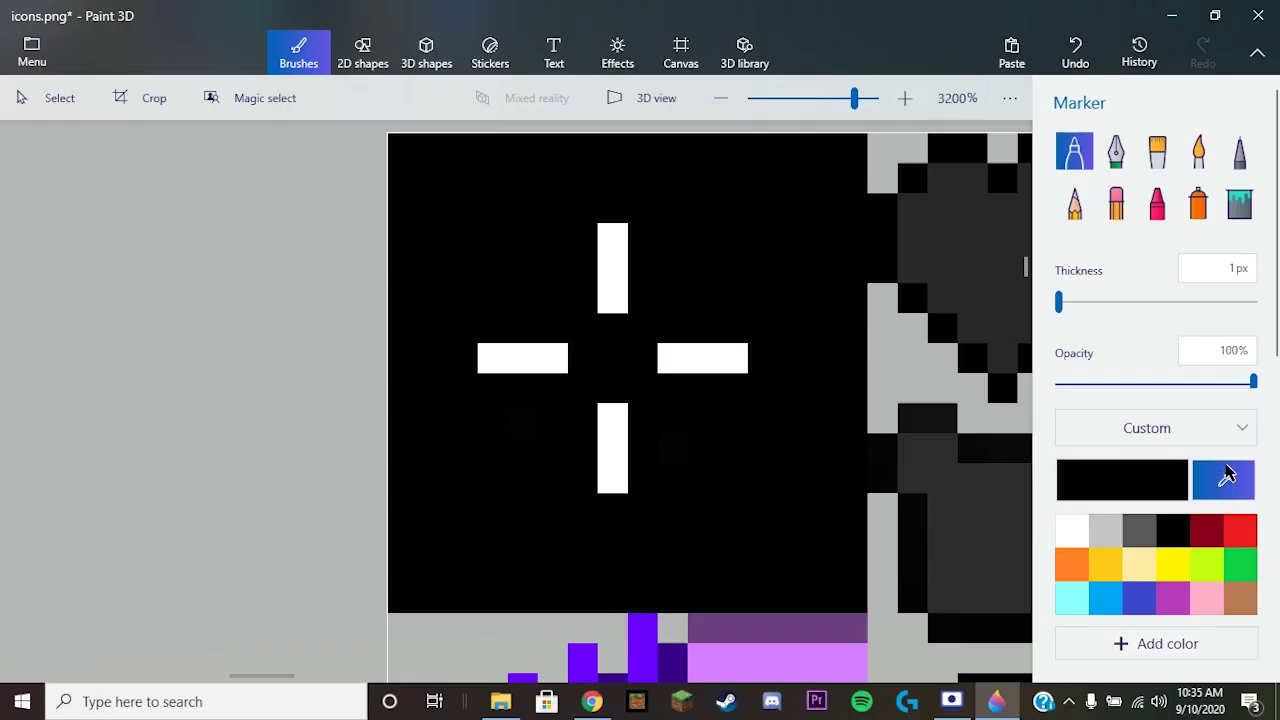
{"action": "left_click", "coordinate": [700, 360]}
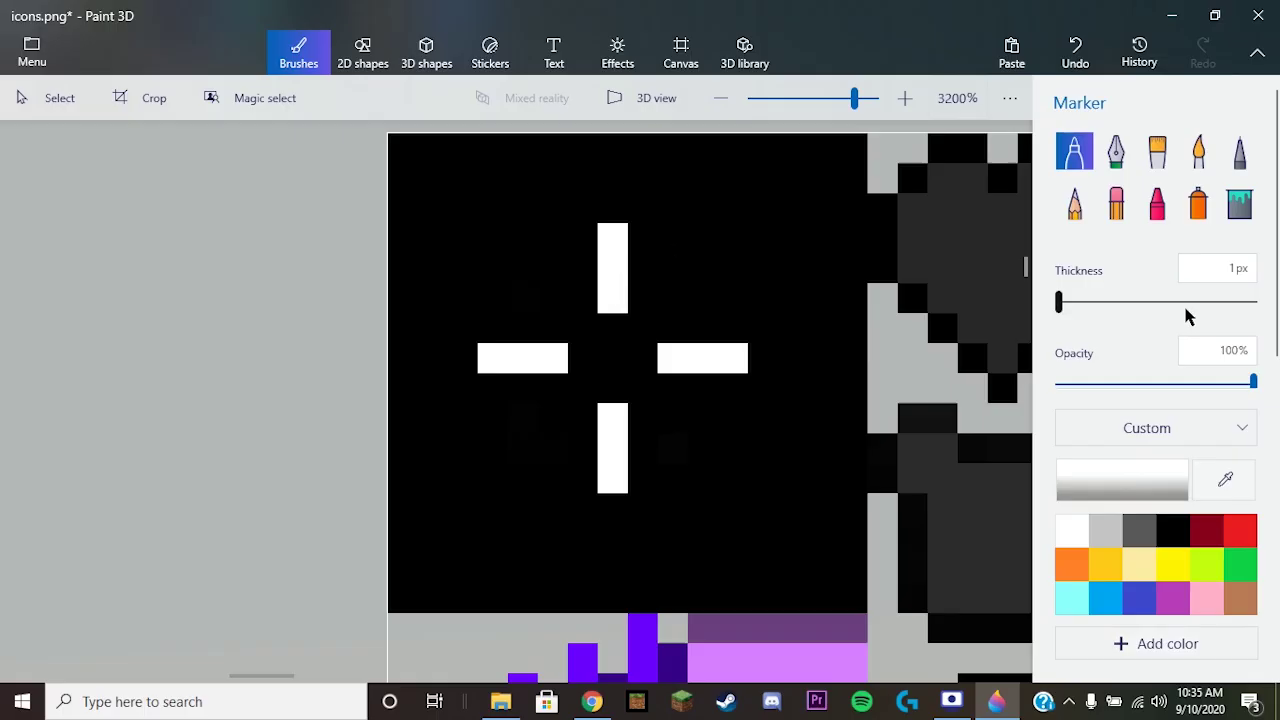
{"action": "left_click", "coordinate": [612, 358]}
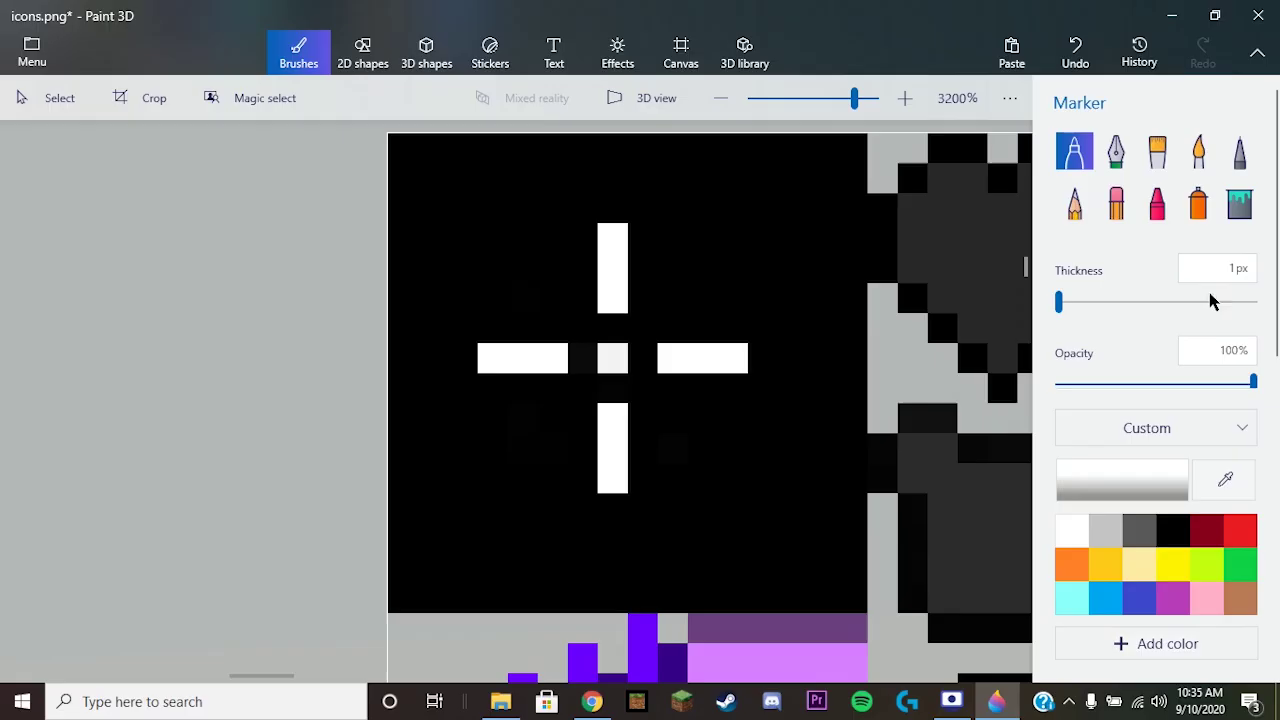
Eyedrop black again and paint the pixel left of the centre.
{"action": "left_click", "coordinate": [1238, 482]}
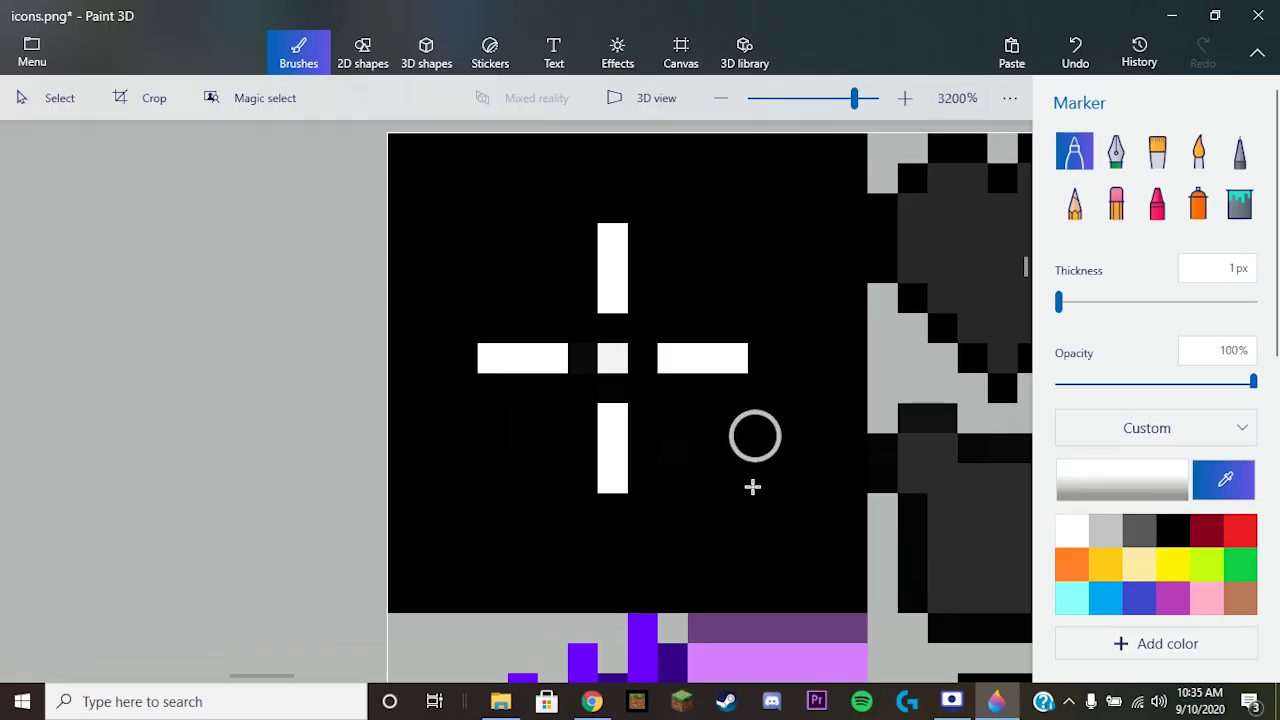
{"action": "left_click", "coordinate": [755, 488]}
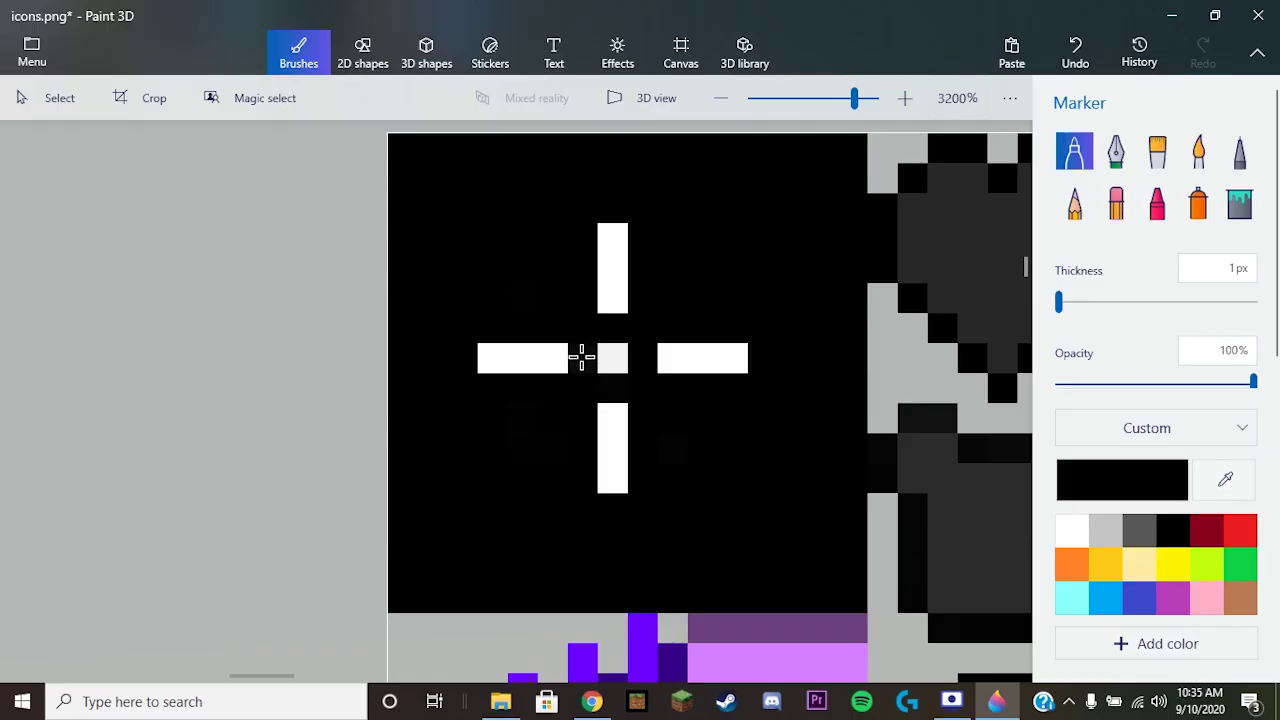
{"action": "left_click", "coordinate": [580, 357]}
{"action": "left_click", "coordinate": [582, 357]}
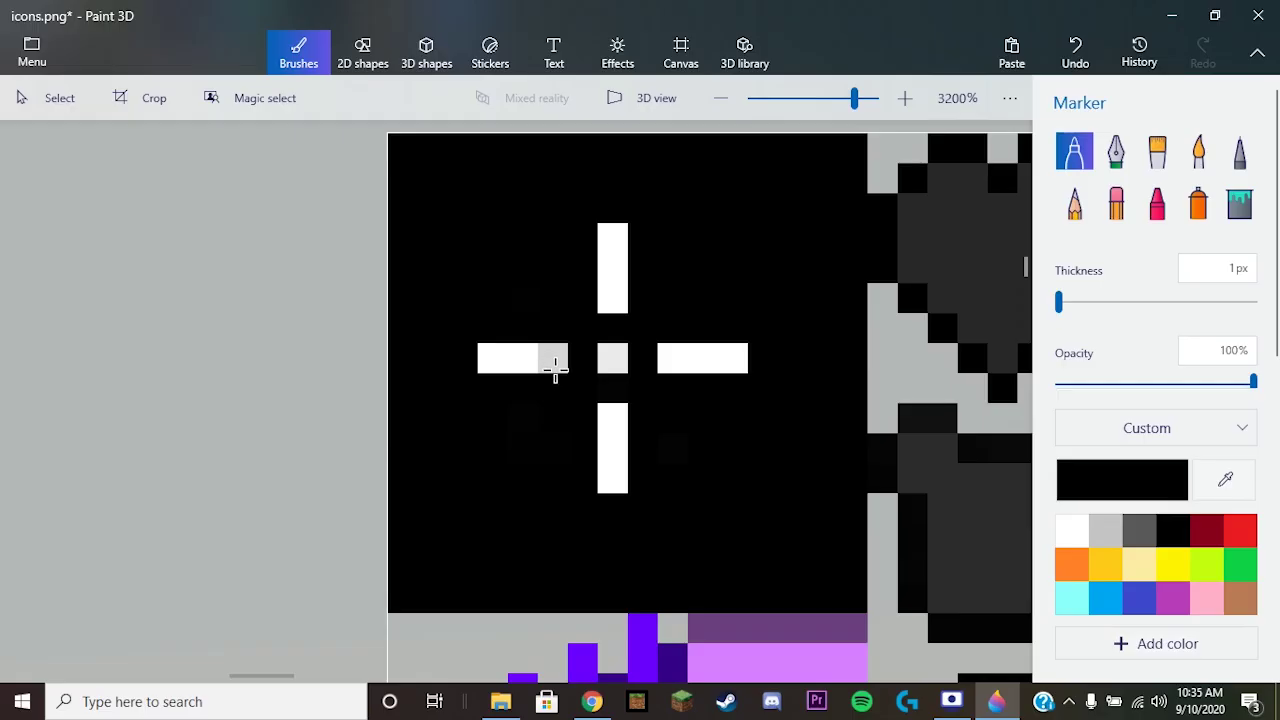
Undo the stray grey stroke, then close Paint 3D saving changes to icons.png.
{"action": "left_click", "coordinate": [1075, 50]}
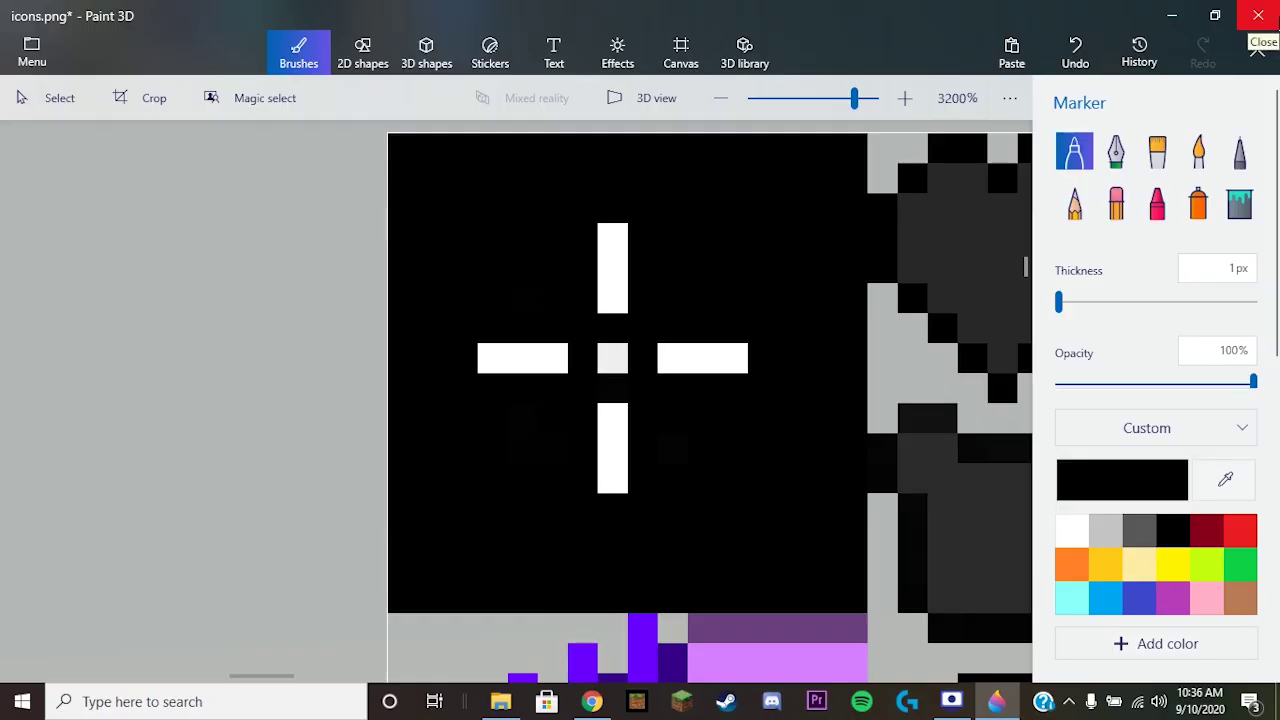
{"action": "left_click", "coordinate": [1259, 18]}
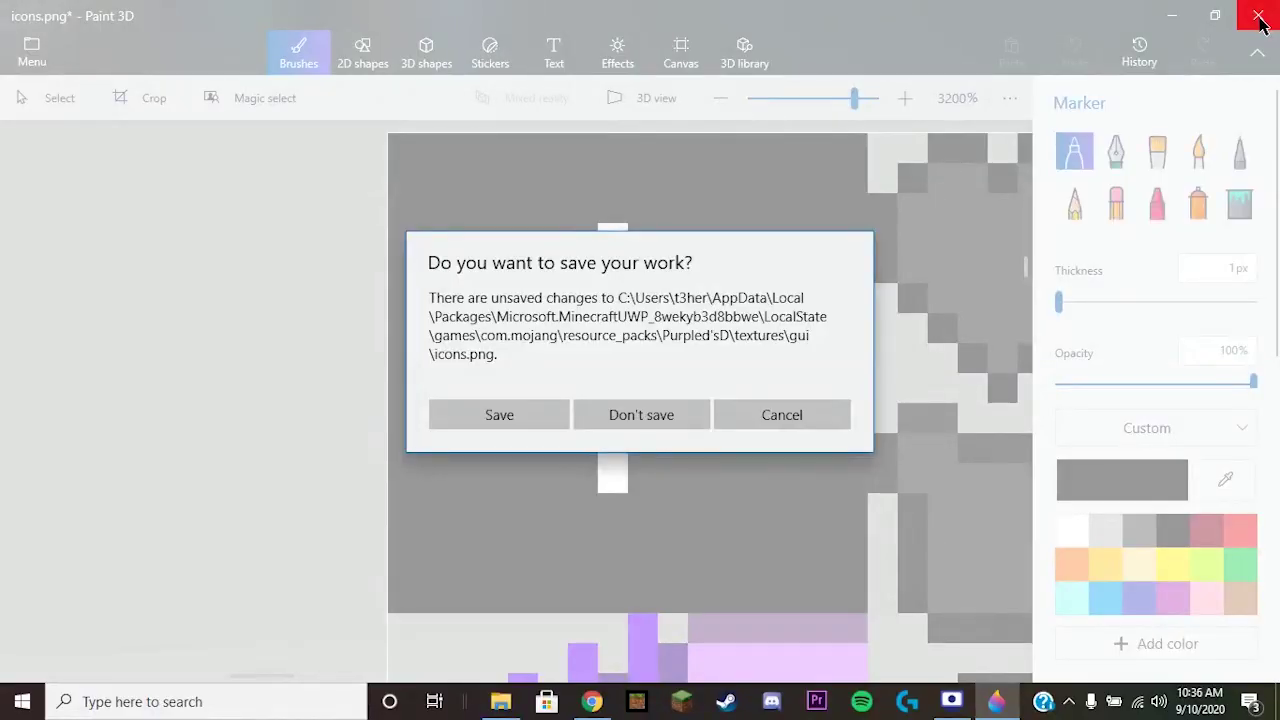
{"action": "left_click", "coordinate": [513, 422]}
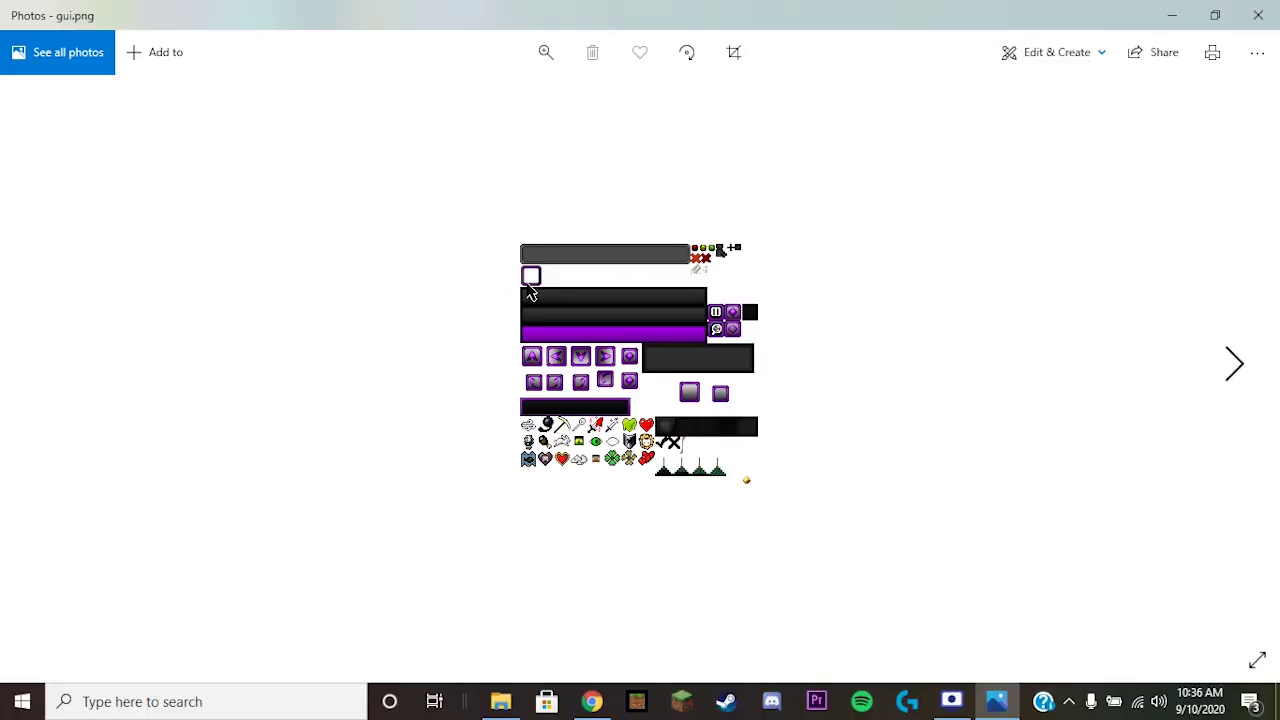
Flip between gui.png and icons.png in Photos, then close Photos and the gui folder.
{"action": "scroll", "coordinate": [531, 292], "scroll_direction": "down", "scroll_amount": 1}
{"action": "scroll", "coordinate": [531, 292], "scroll_direction": "up", "scroll_amount": 1}
{"action": "scroll", "coordinate": [531, 292], "scroll_direction": "down", "scroll_amount": 1}
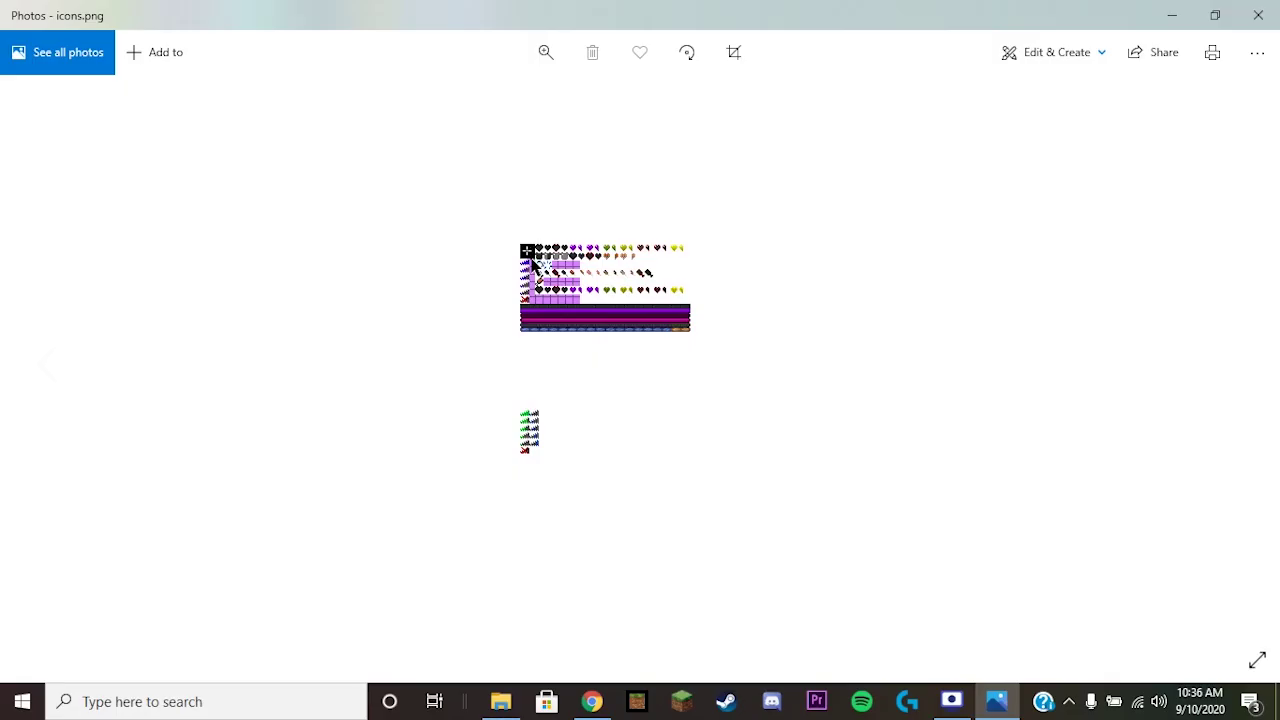
{"action": "left_click", "coordinate": [1258, 15]}
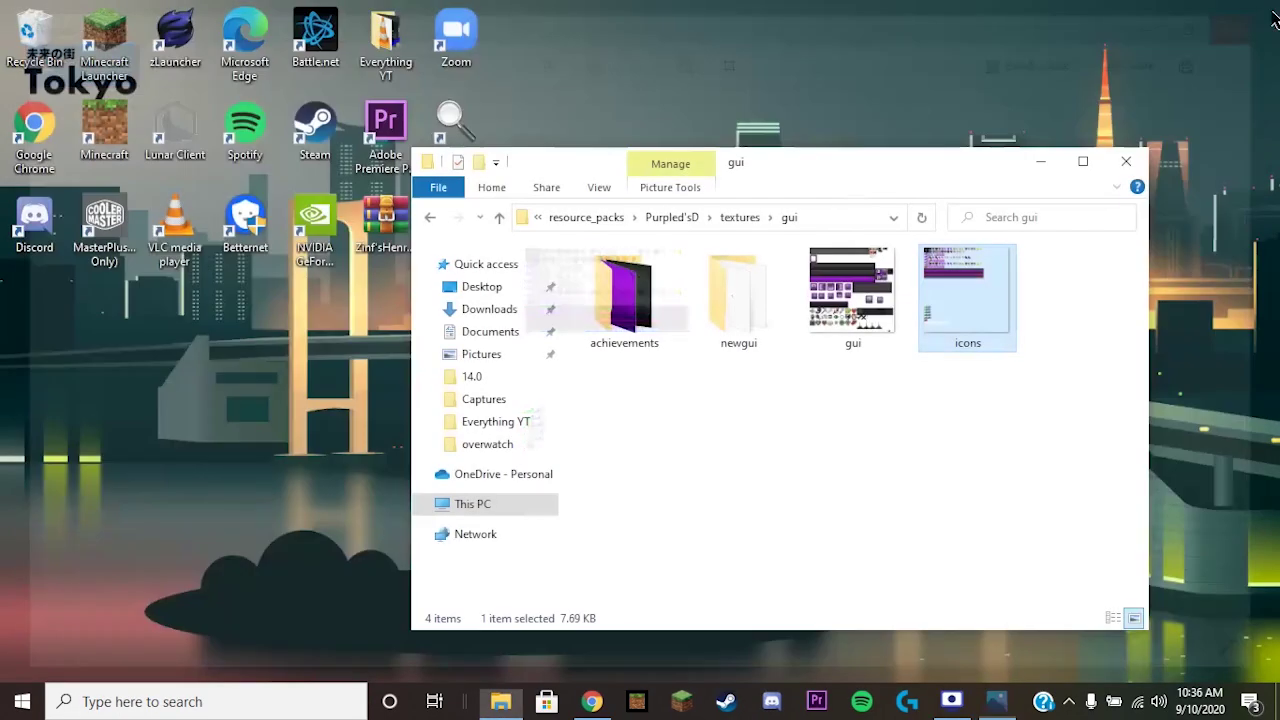
{"action": "left_click", "coordinate": [1126, 163]}
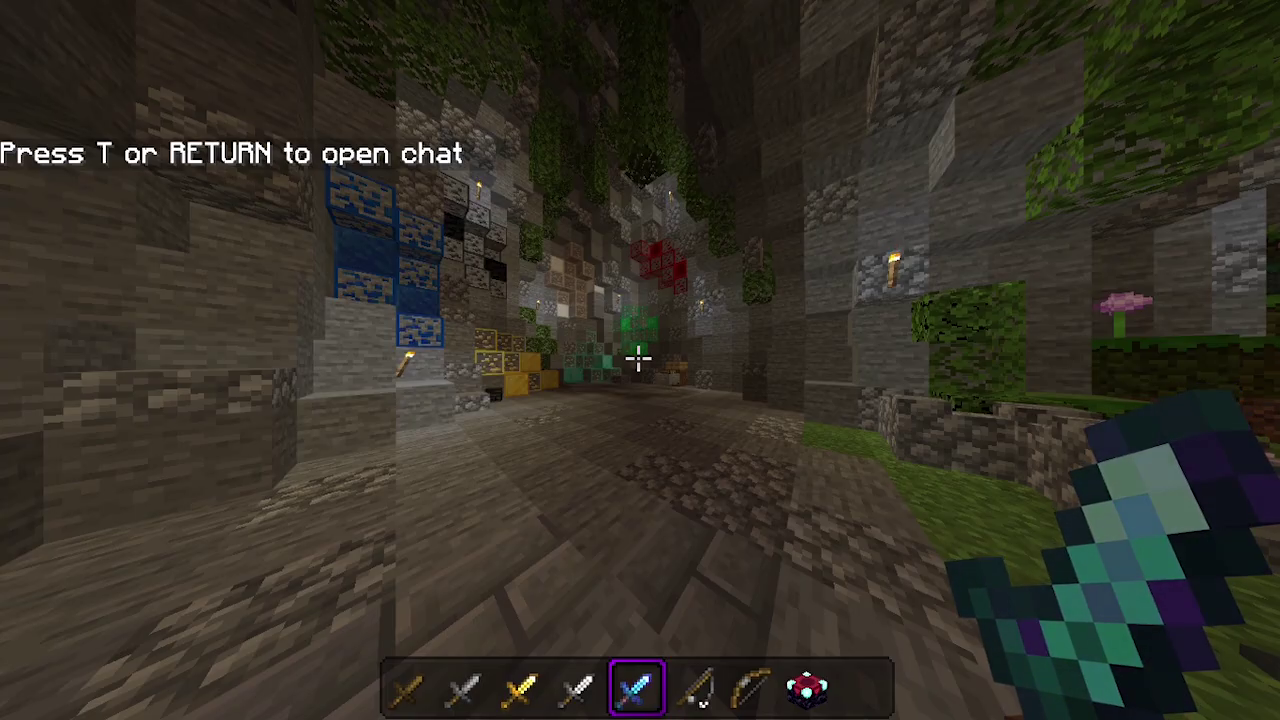
Hold the Wooden Sword and reapply the resource packs via Options > Resource Packs.
{"action": "key", "text": "1"}
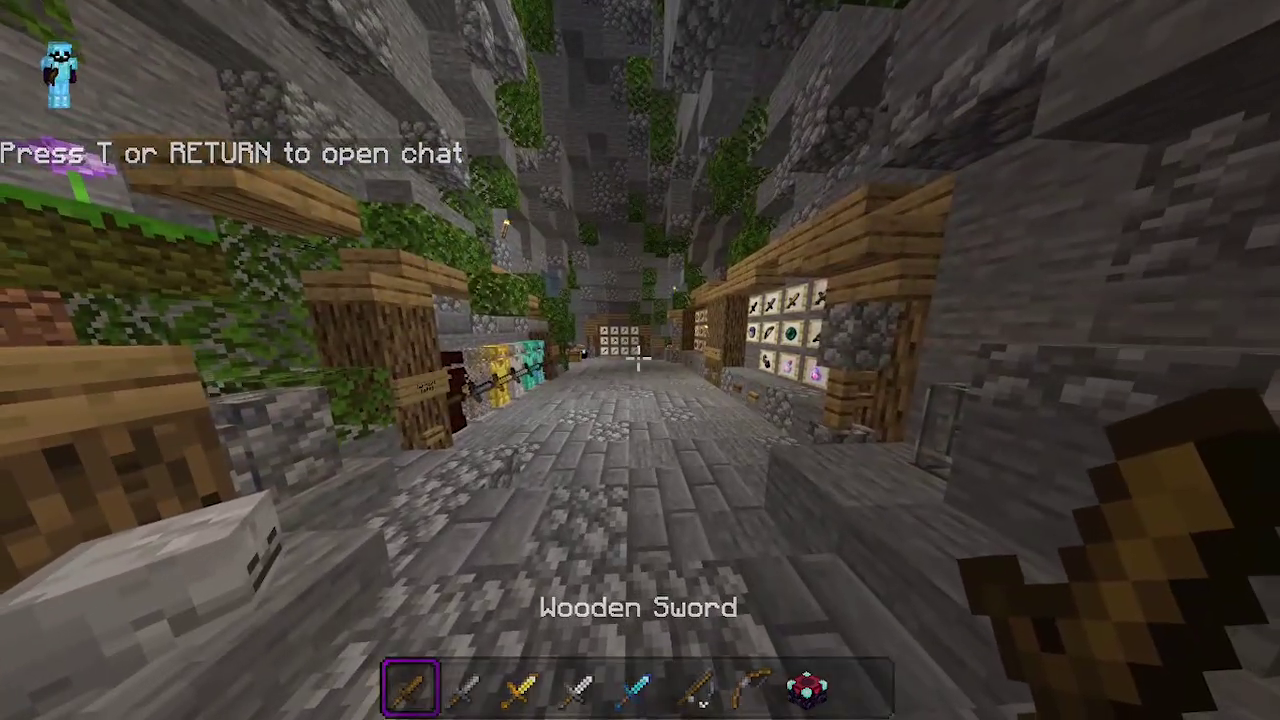
{"action": "key", "text": "Escape"}
{"action": "key", "text": "Escape"}
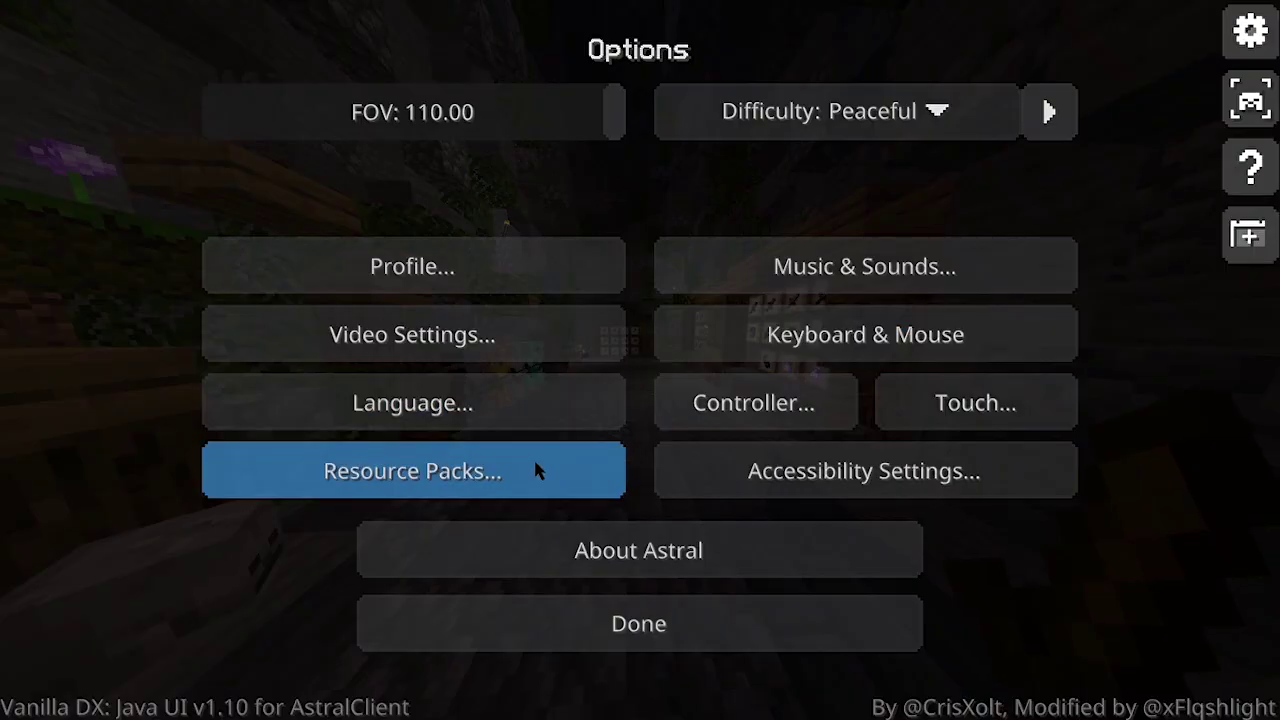
{"action": "left_click", "coordinate": [534, 466]}
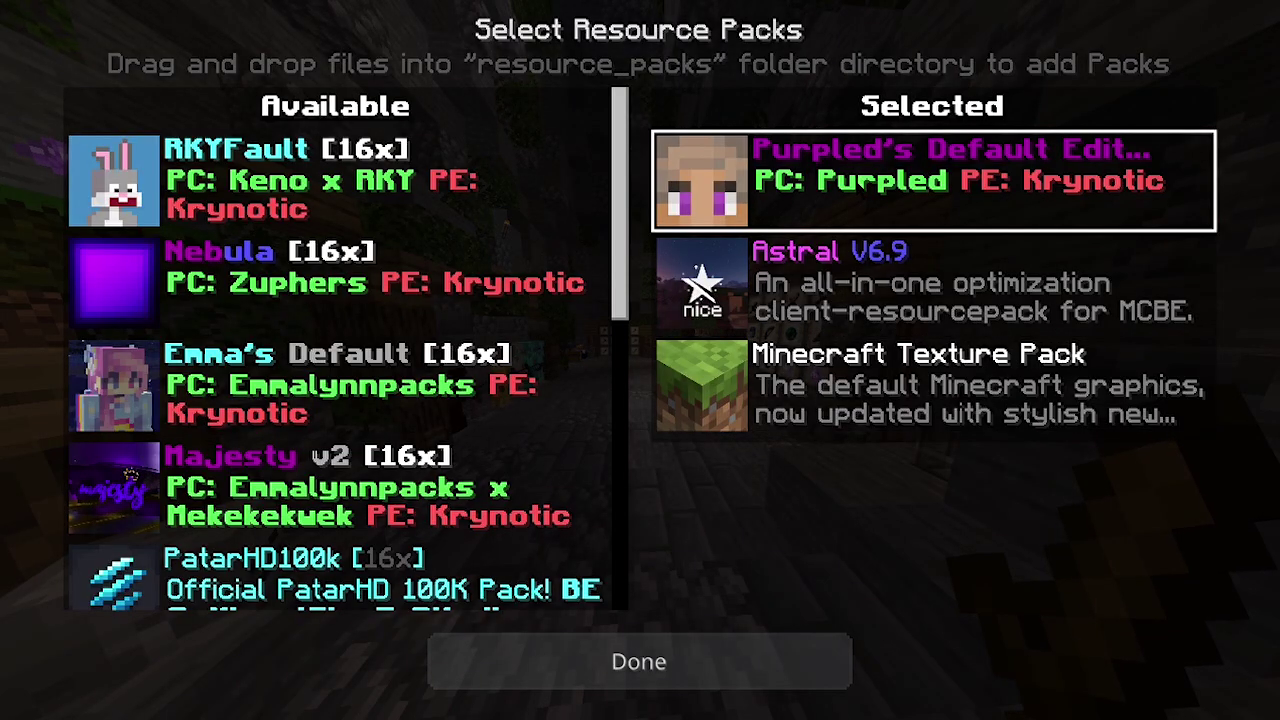
{"action": "left_click", "coordinate": [337, 575]}
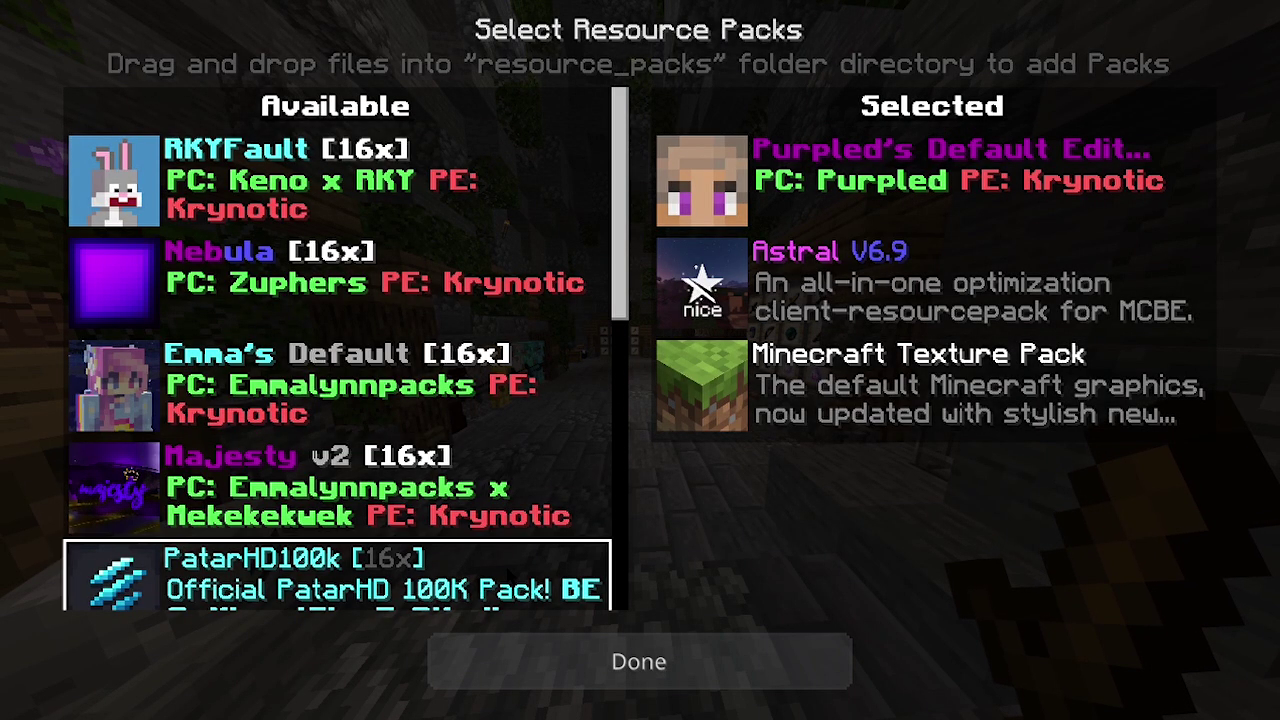
{"action": "left_click", "coordinate": [627, 676]}
Return to gameplay and walk forward through the ore cave.
{"action": "key", "text": "Escape"}
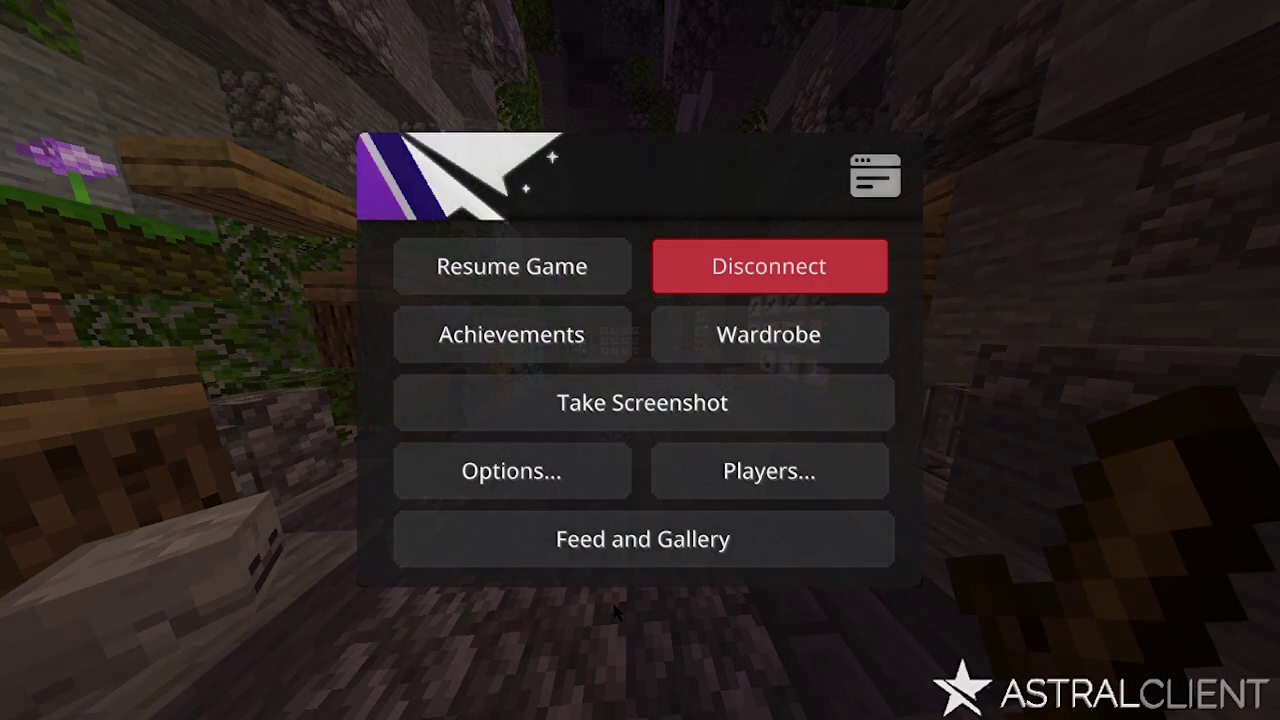
{"action": "key", "text": "Escape"}
{"action": "key", "text": "w"}
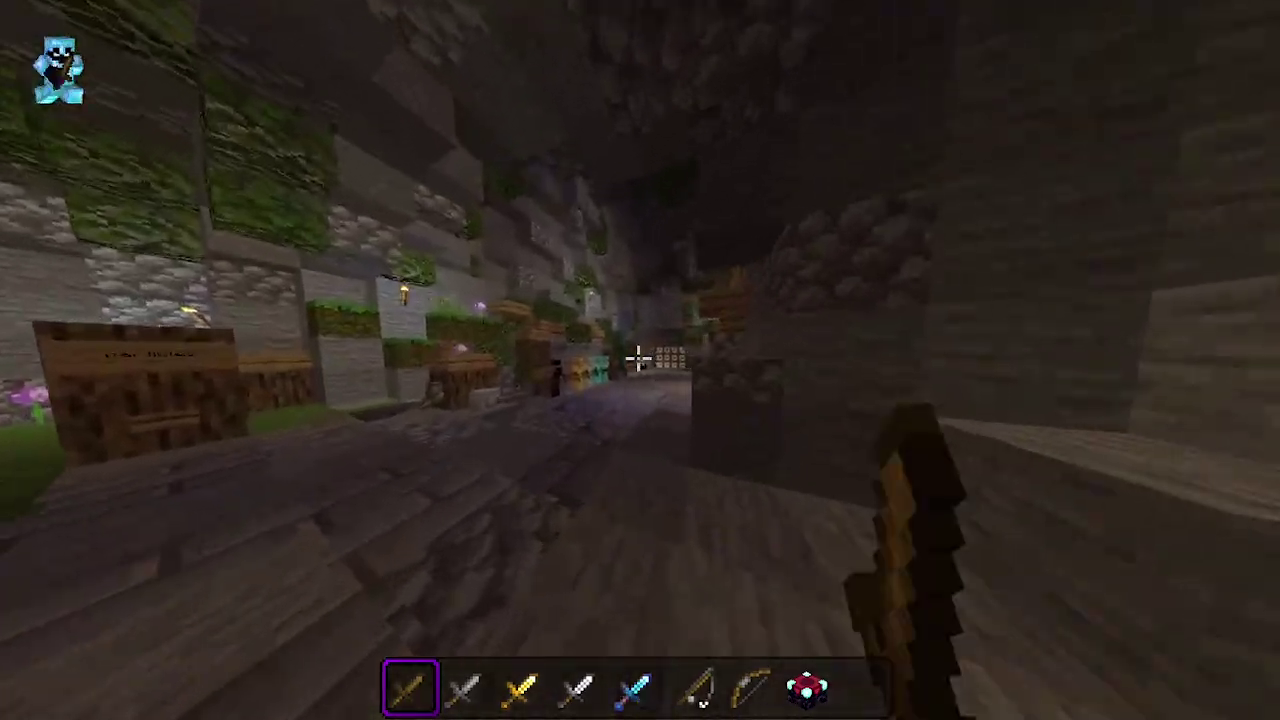
Swing the sword three times, then scroll the hotbar to the Diamond Sword.
{"action": "left_click", "coordinate": [637, 357]}
{"action": "left_click", "coordinate": [637, 357]}
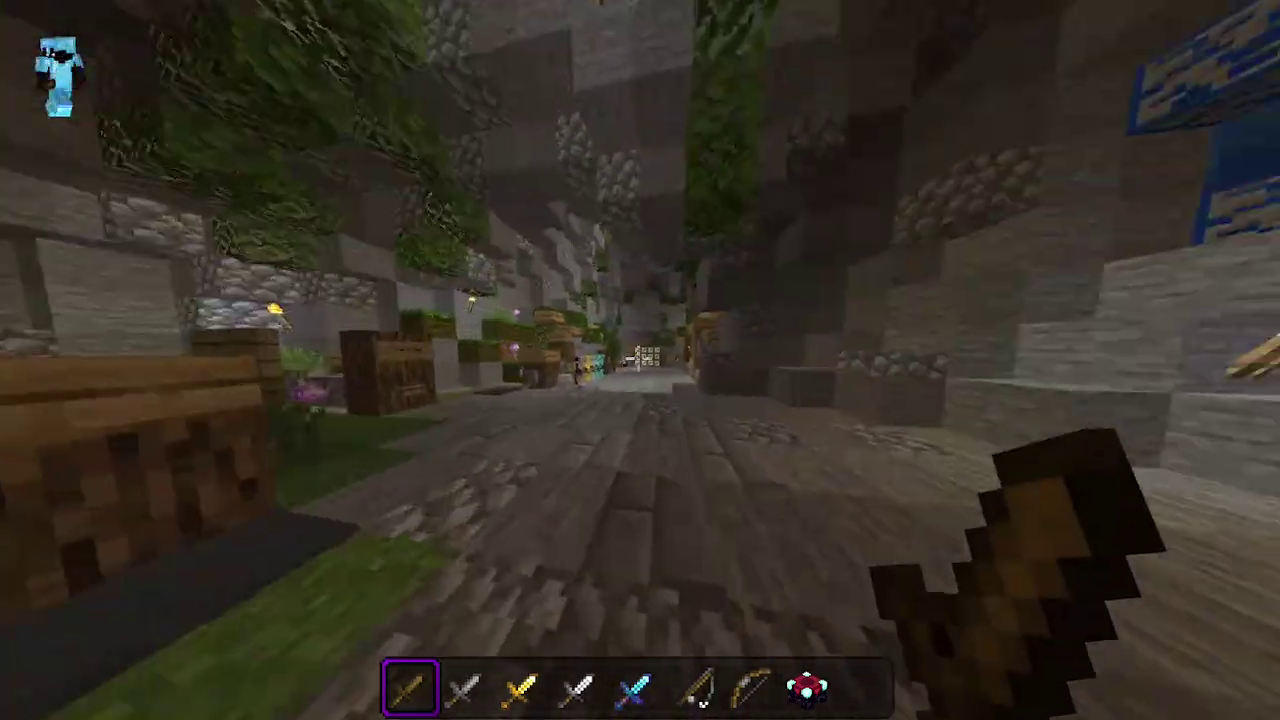
{"action": "left_click", "coordinate": [637, 357]}
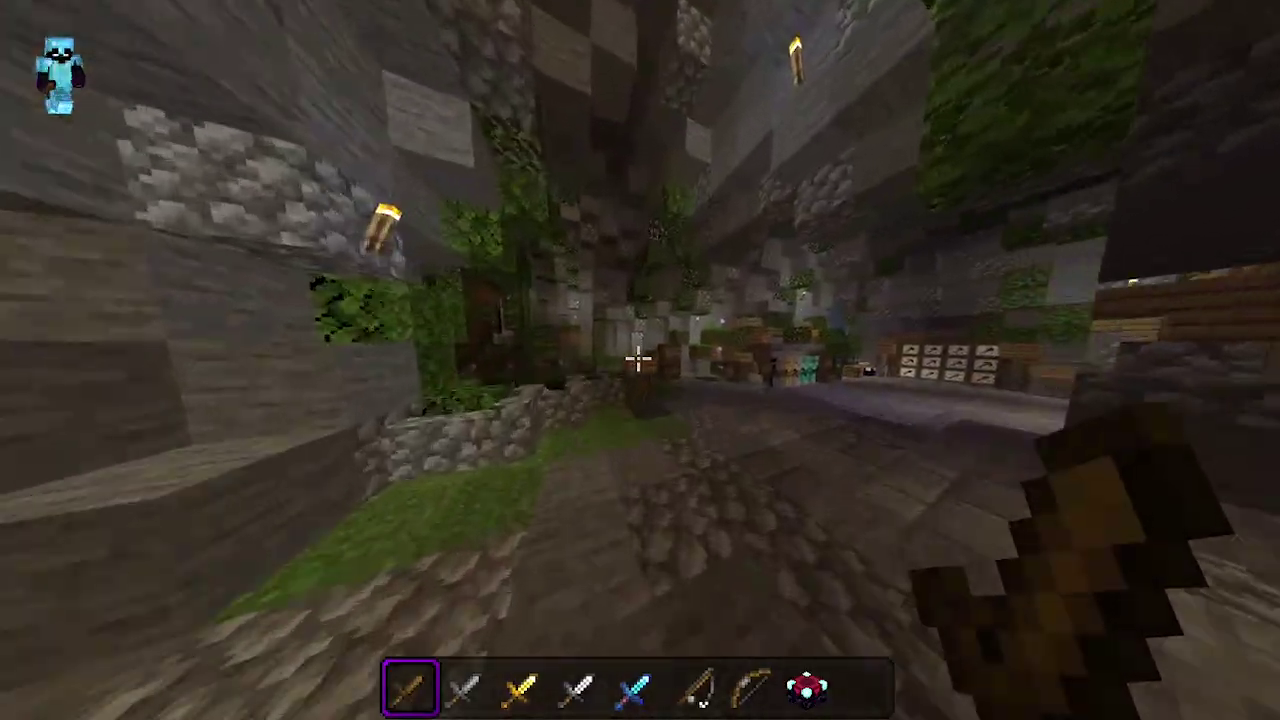
{"action": "scroll", "coordinate": [637, 357], "scroll_direction": "down", "scroll_amount": 4}
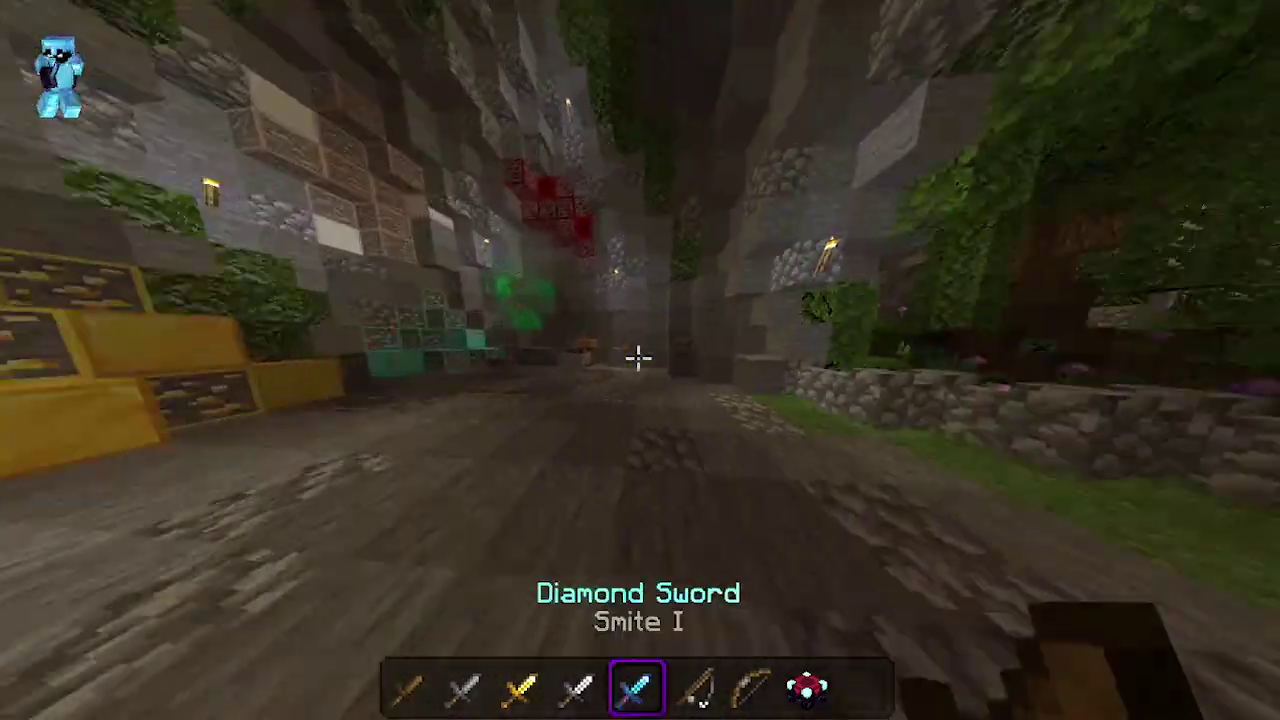